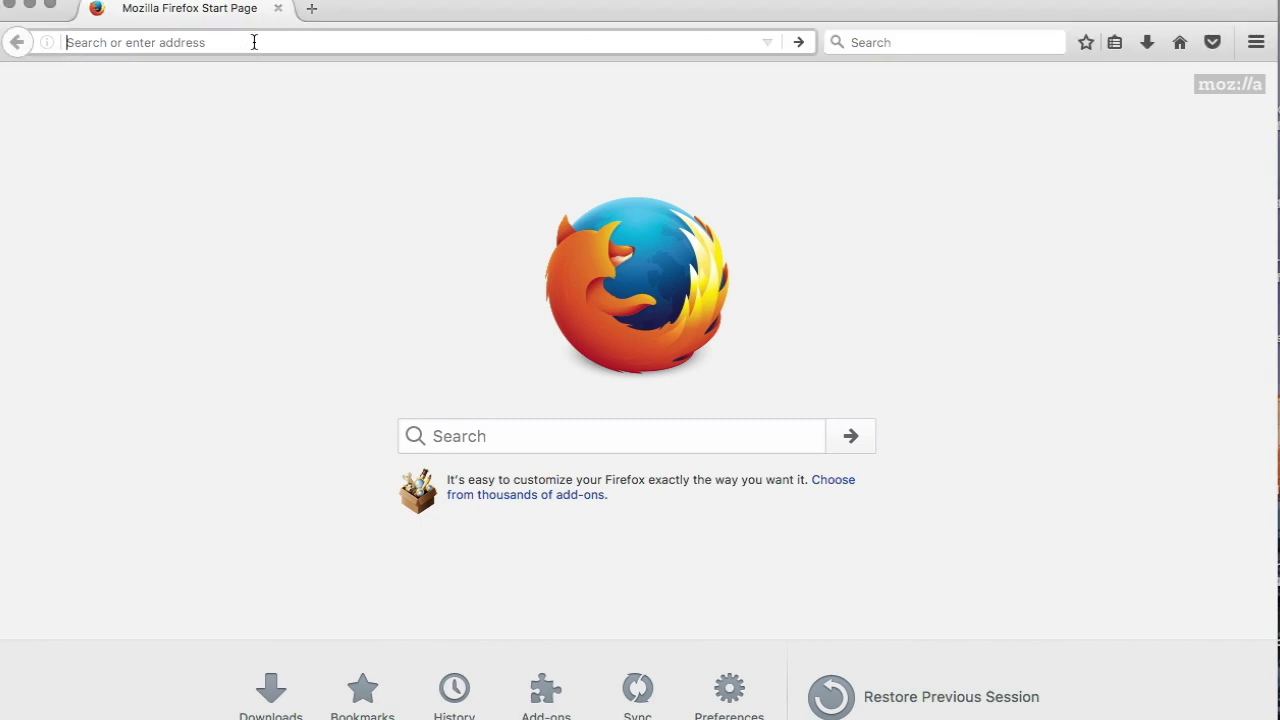
# Load myhostlink.com in Firefox's address bar.
pyautogui.write('m')
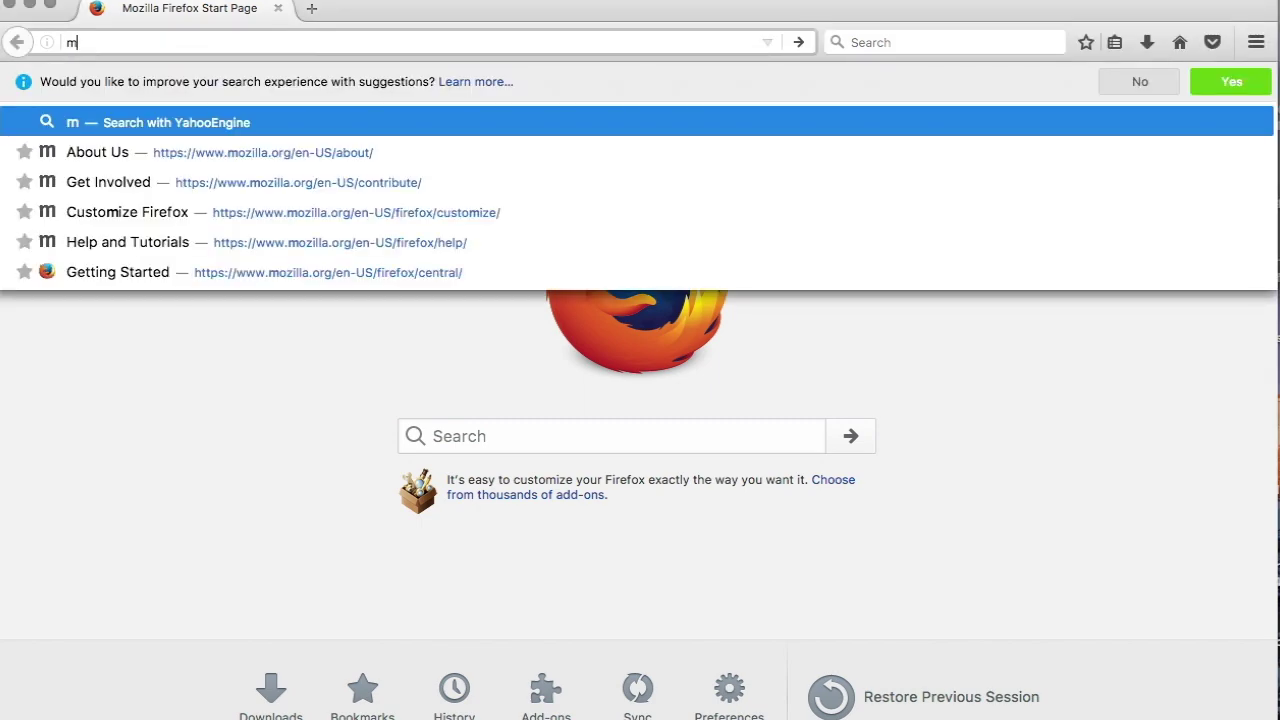
pyautogui.write('yhostlink.com')
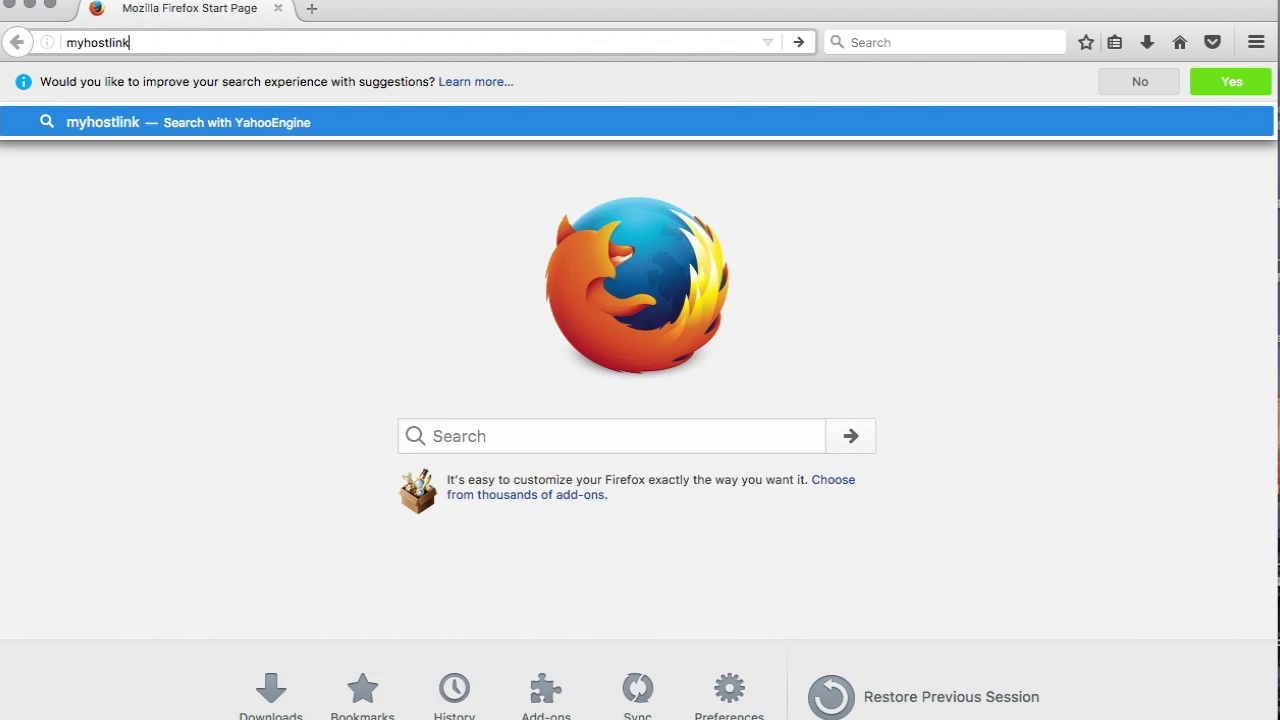
pyautogui.press('Return')
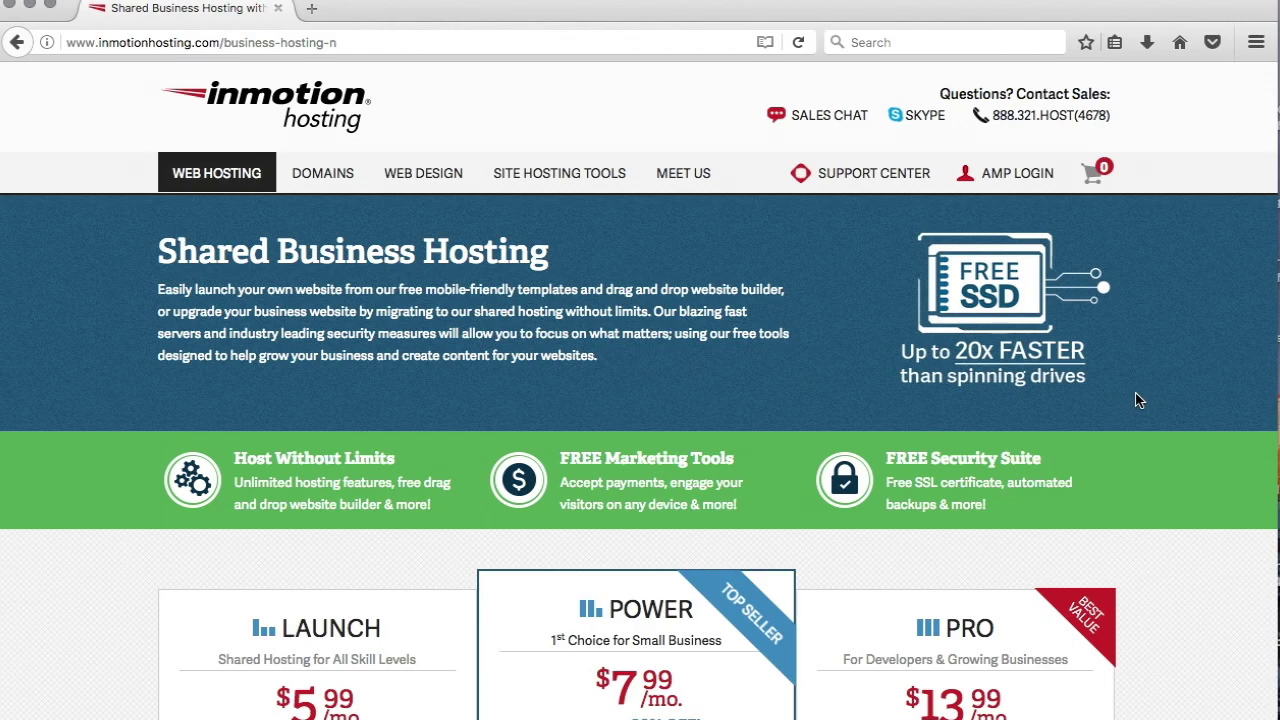
# Compare the Launch, Power and Pro plans ($5.99, $7.99, $13.99 monthly) and their specifications.
pyautogui.scroll(-5, 1137, 400)
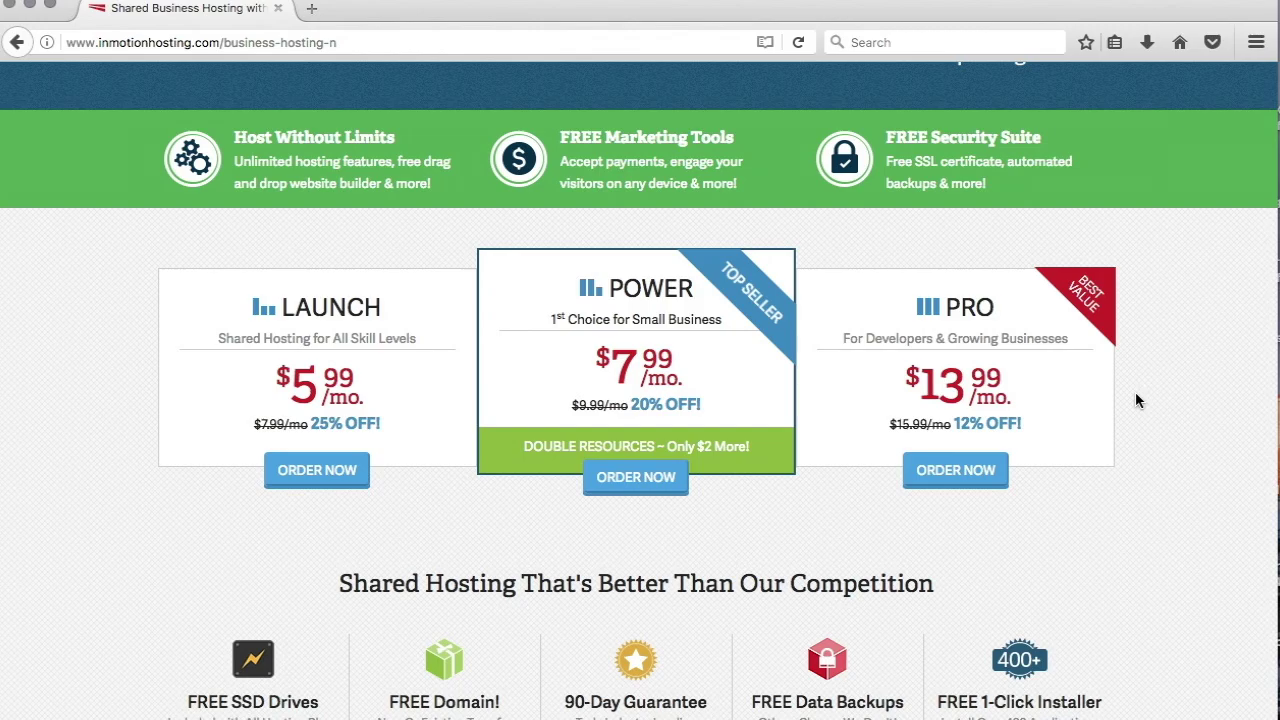
pyautogui.scroll(-17, 1135, 400)
pyautogui.scroll(-4, 1135, 400)
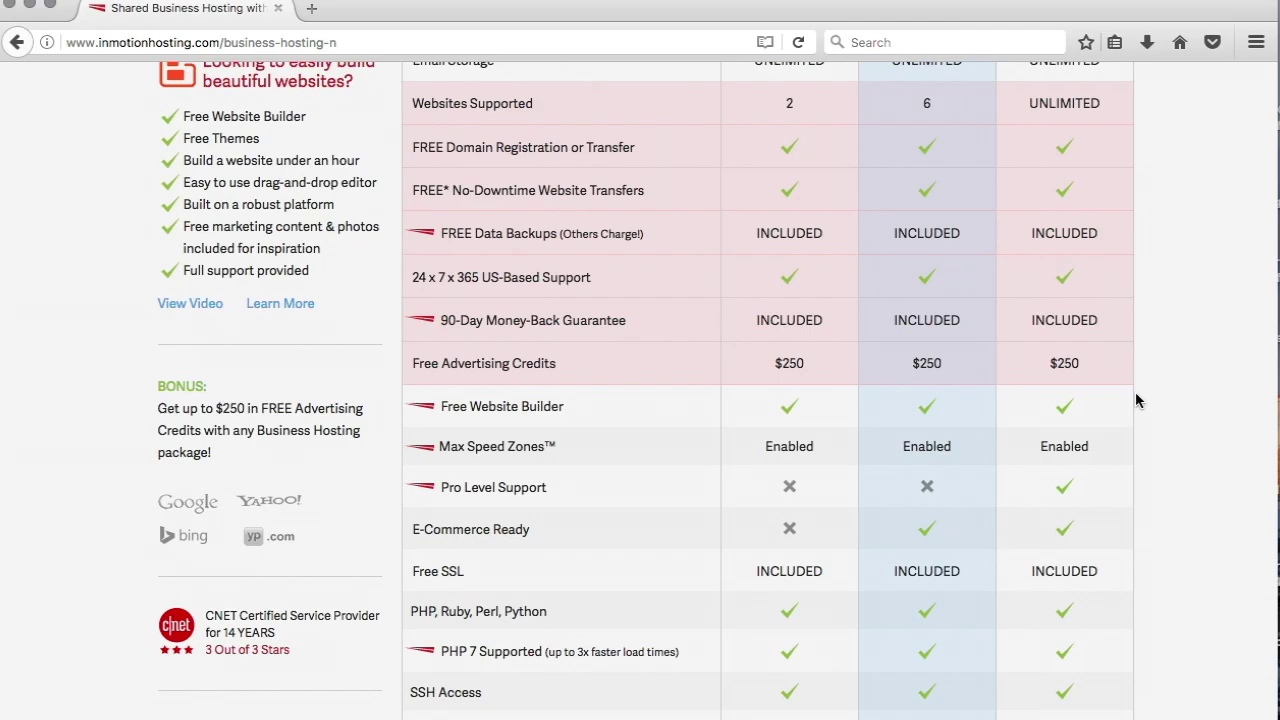
pyautogui.scroll(10, 1135, 400)
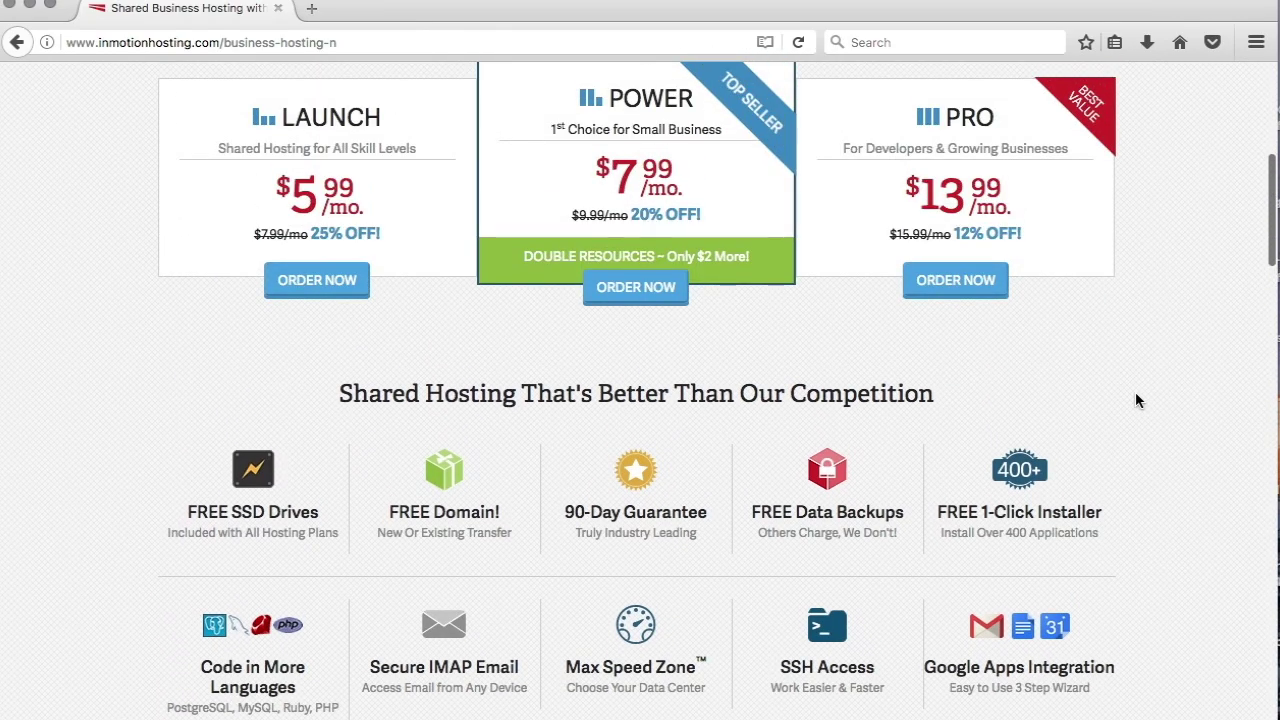
pyautogui.scroll(-10, 1135, 398)
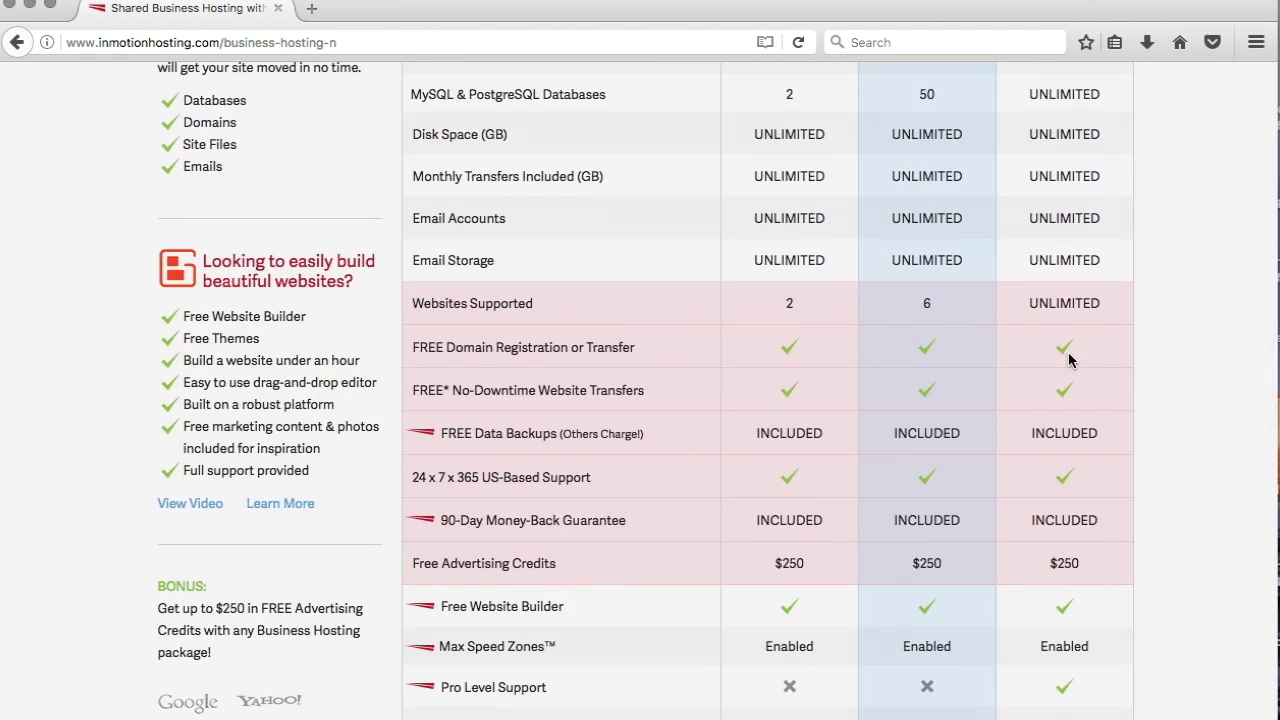
pyautogui.scroll(3, 1068, 360)
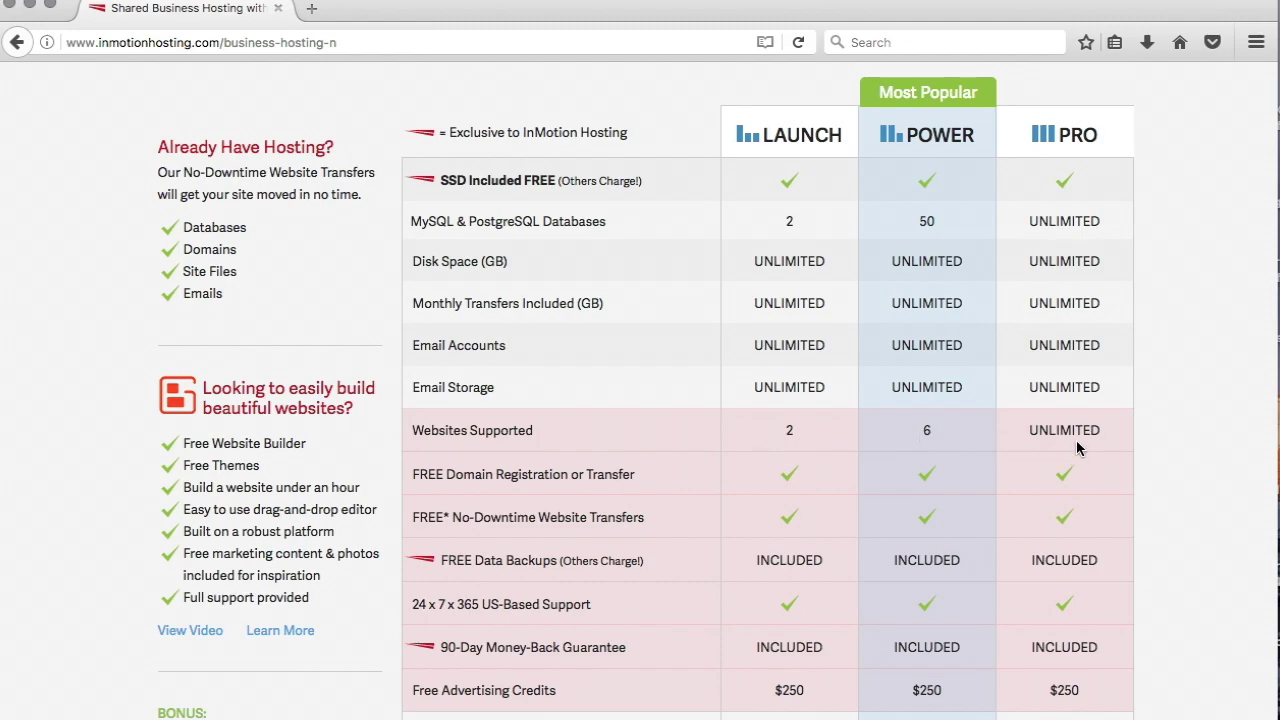
# Show the Launch plan's term options: 2 Years at $5.99/mo or 1 Year at $6.99/mo.
pyautogui.scroll(-15, 1077, 448)
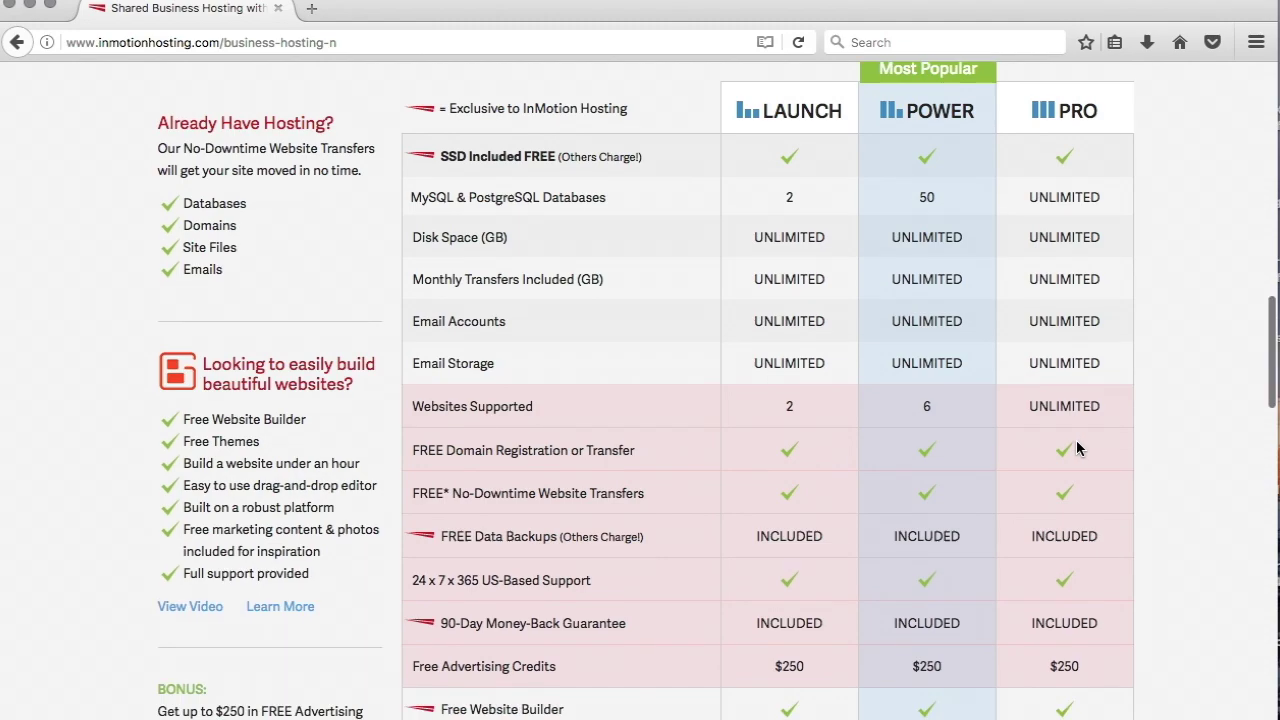
pyautogui.scroll(-1, 1077, 448)
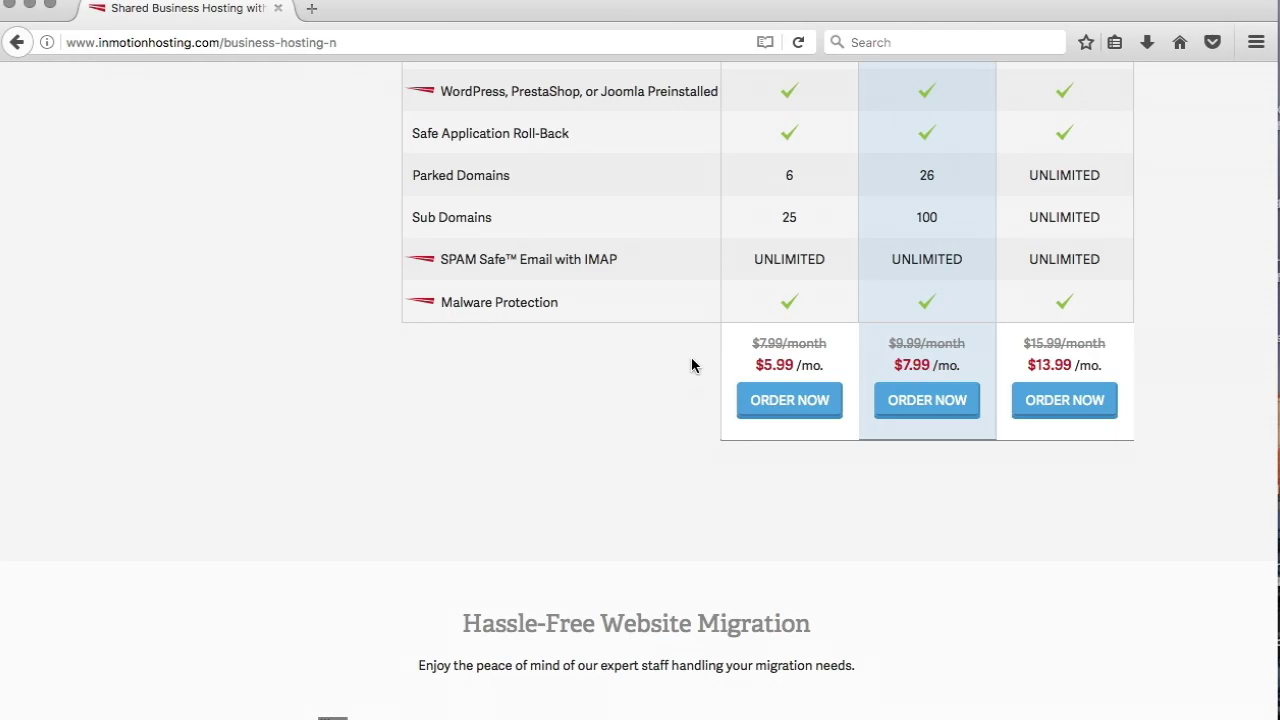
pyautogui.scroll(1, 789, 361)
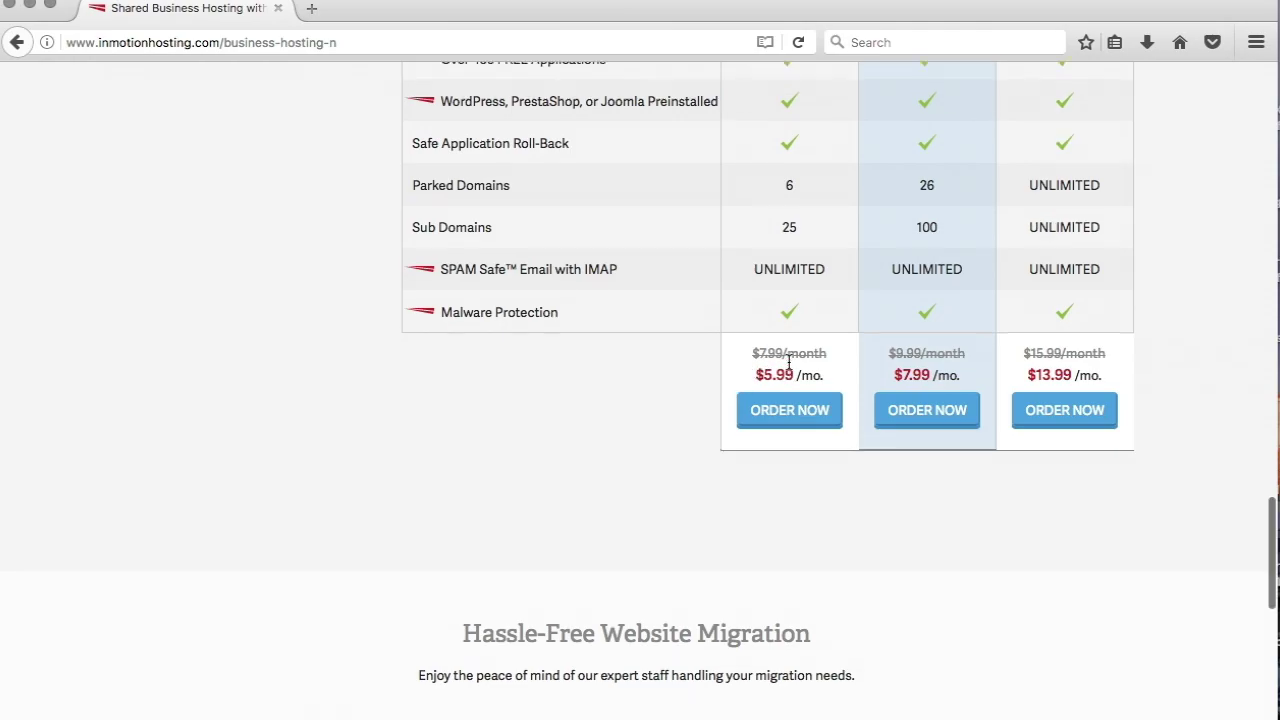
pyautogui.scroll(15, 789, 366)
pyautogui.scroll(-15, 789, 366)
pyautogui.moveTo(790, 370)
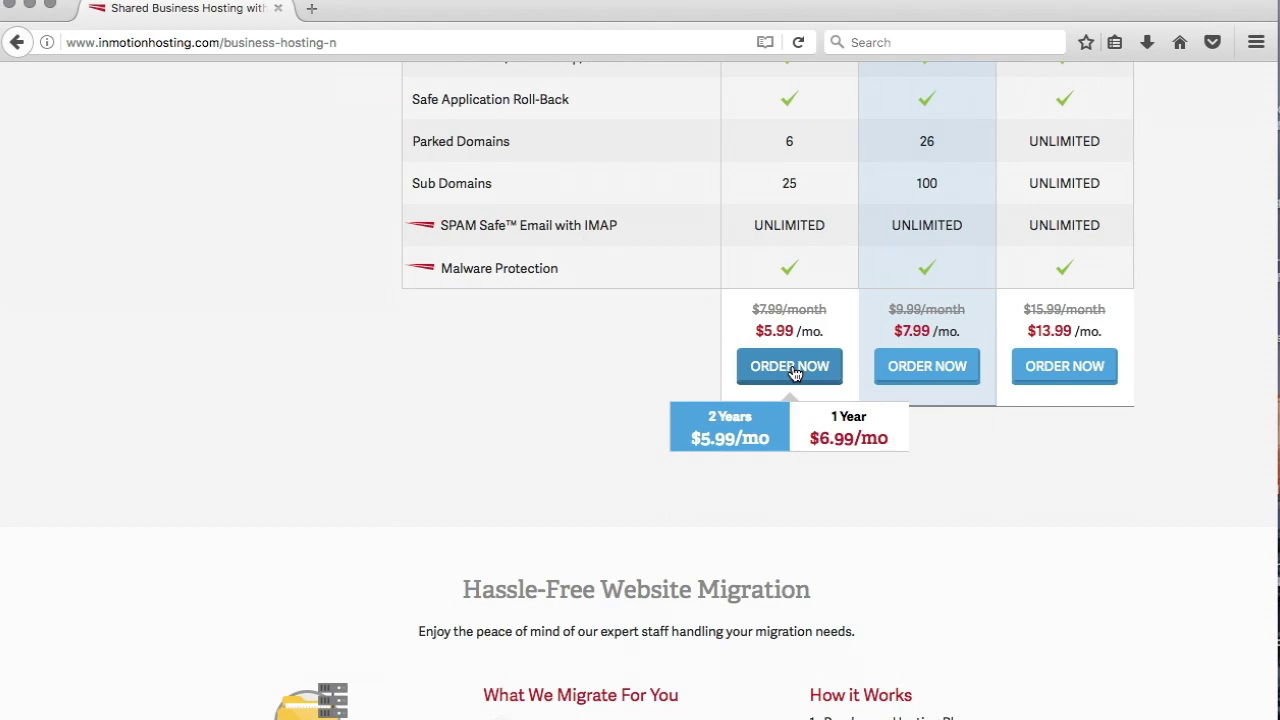
# Order Launch for 1 year, decline the Power upgrade, and continue with Washington D.C. selected.
pyautogui.click(852, 443)
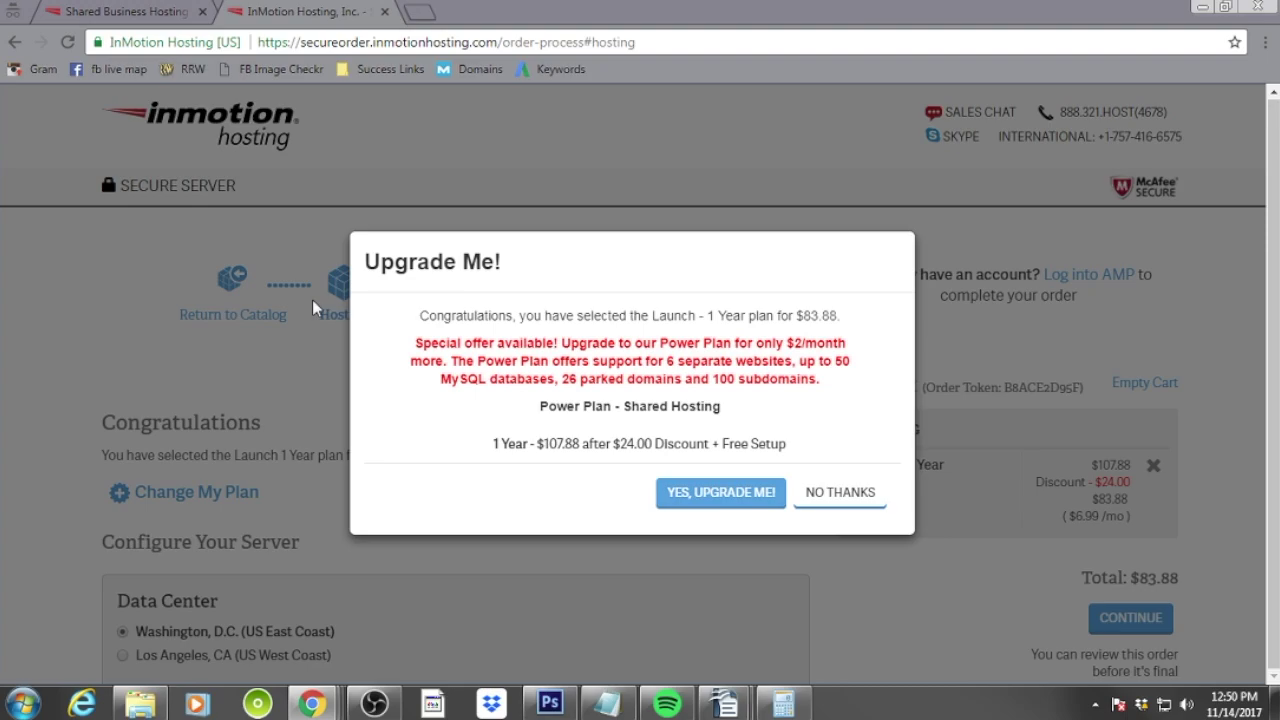
pyautogui.click(862, 494)
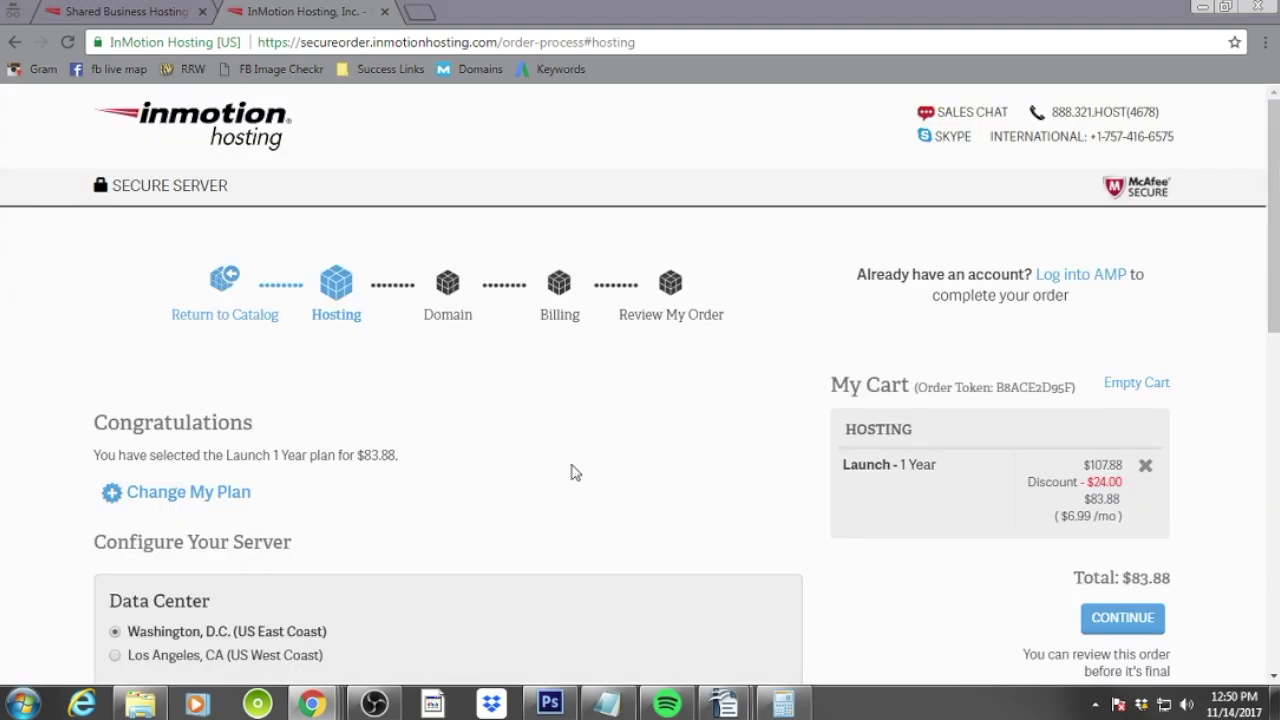
pyautogui.scroll(-4, 575, 472)
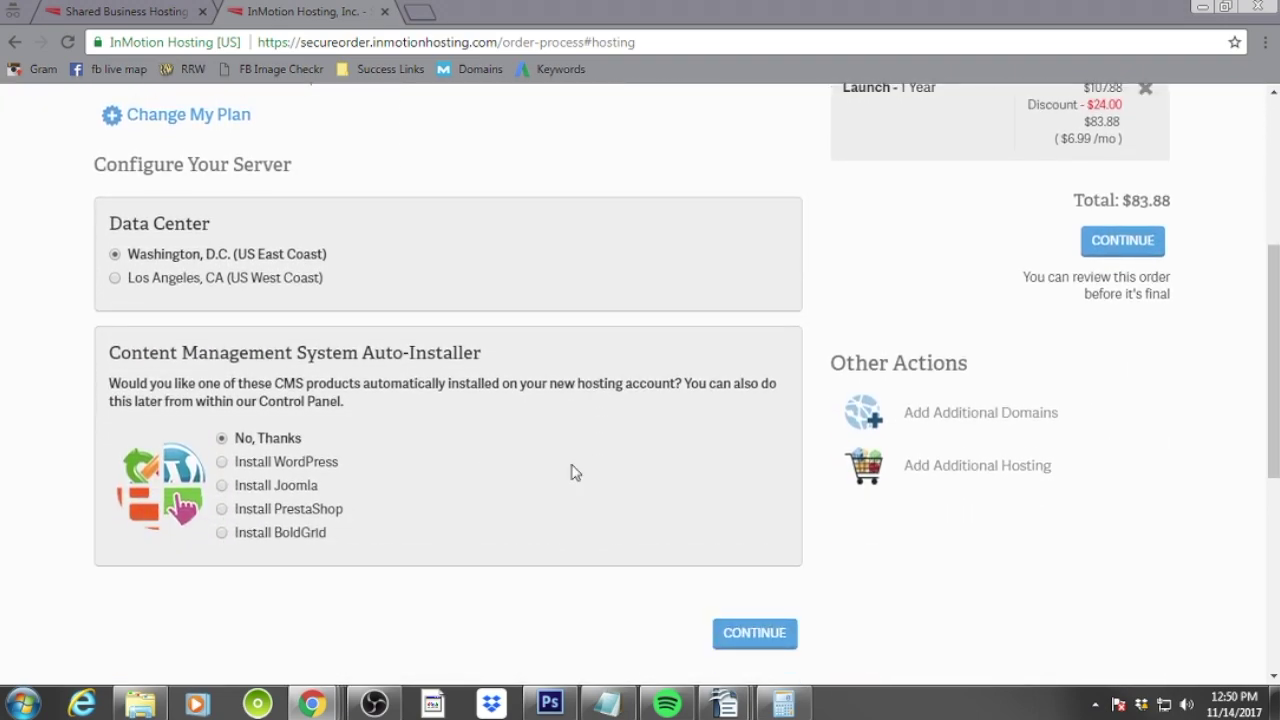
pyautogui.scroll(2, 575, 472)
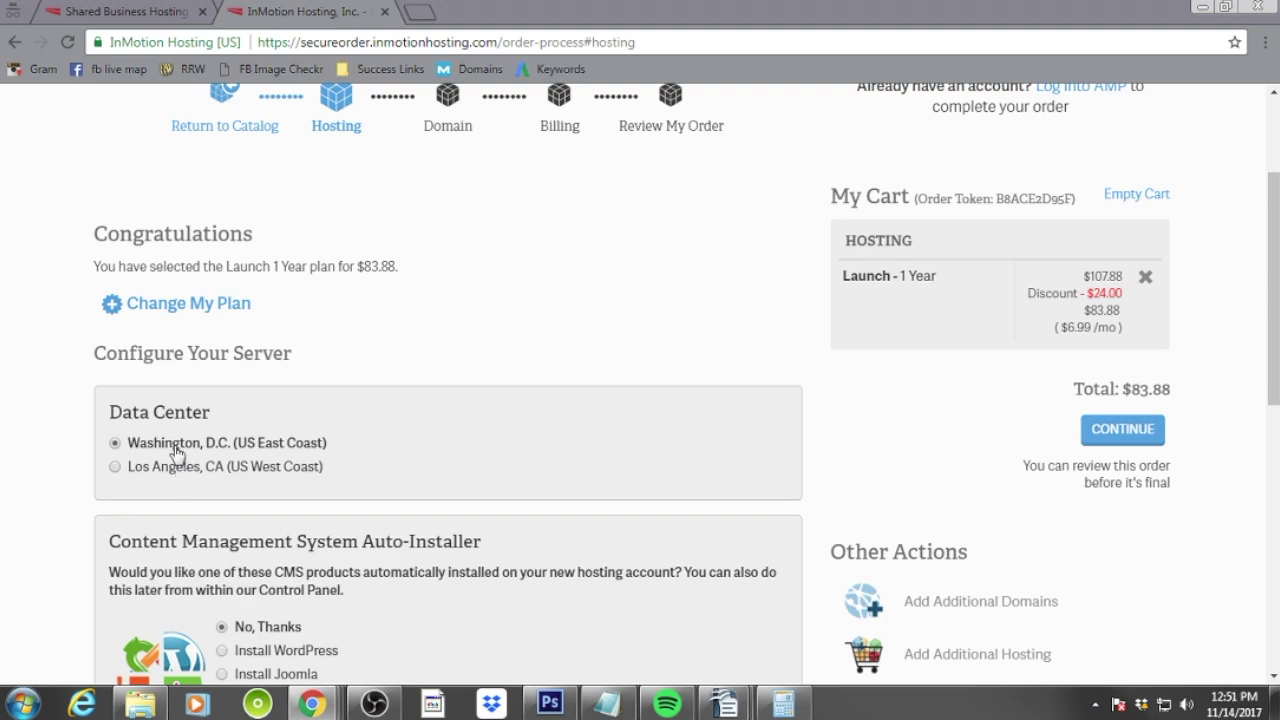
pyautogui.scroll(-2, 557, 531)
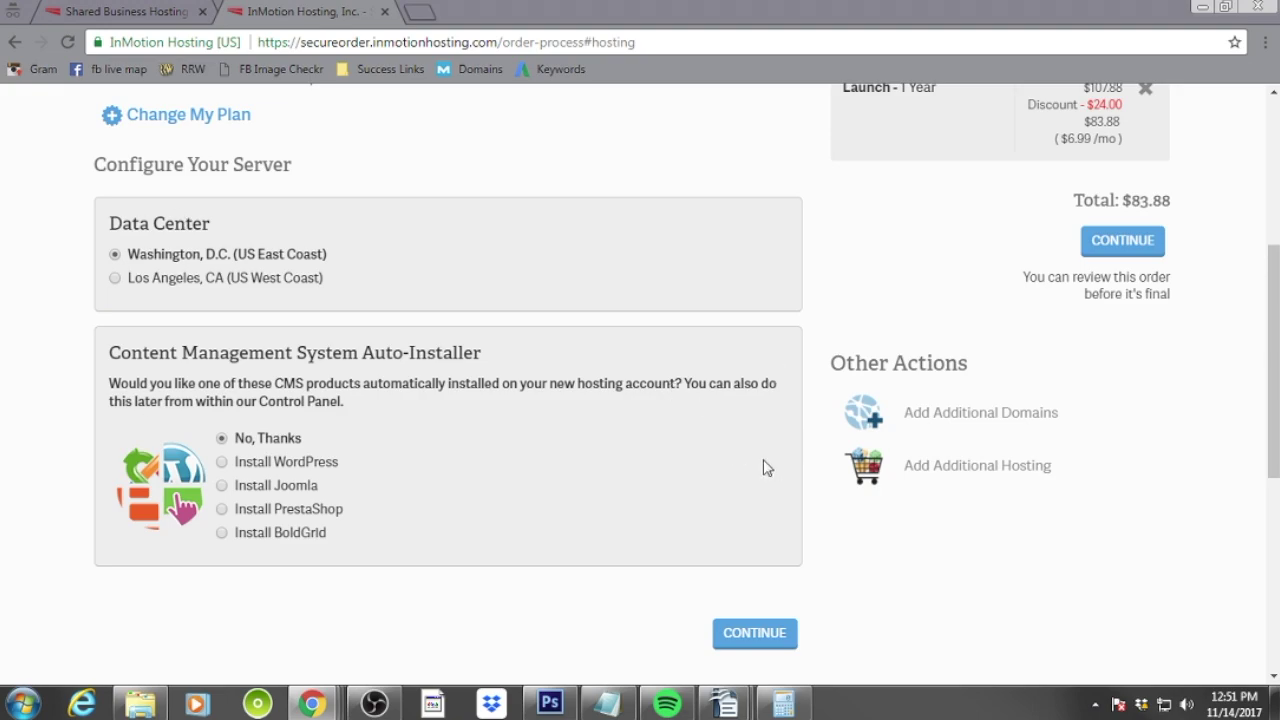
pyautogui.scroll(-1, 765, 467)
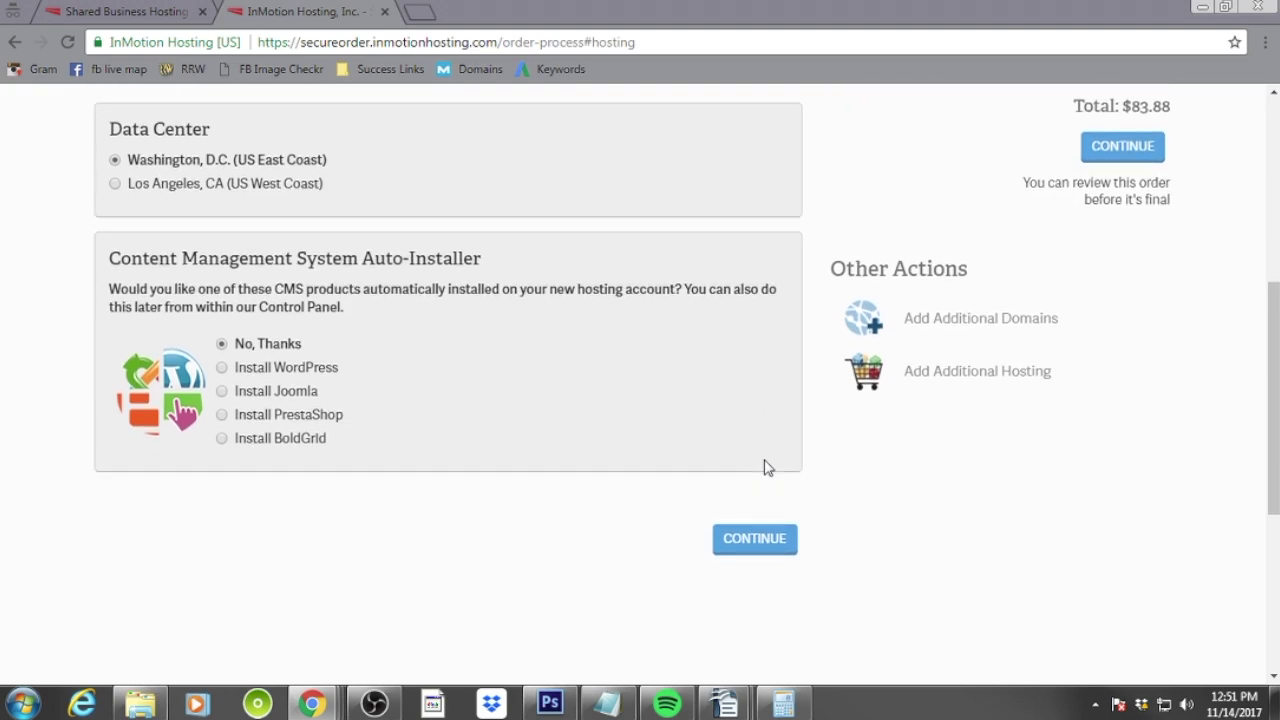
pyautogui.click(769, 549)
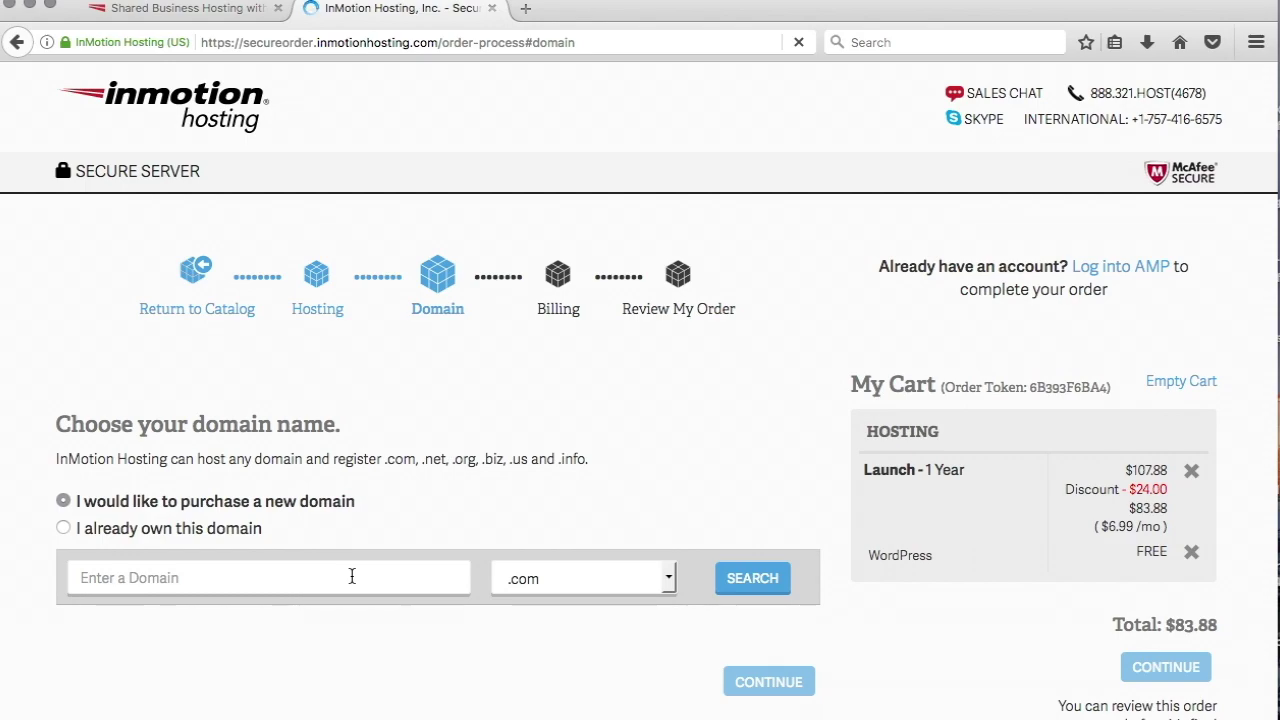
# Search for the desired .com domain name and confirm it is available.
pyautogui.scroll(-5, 352, 580)
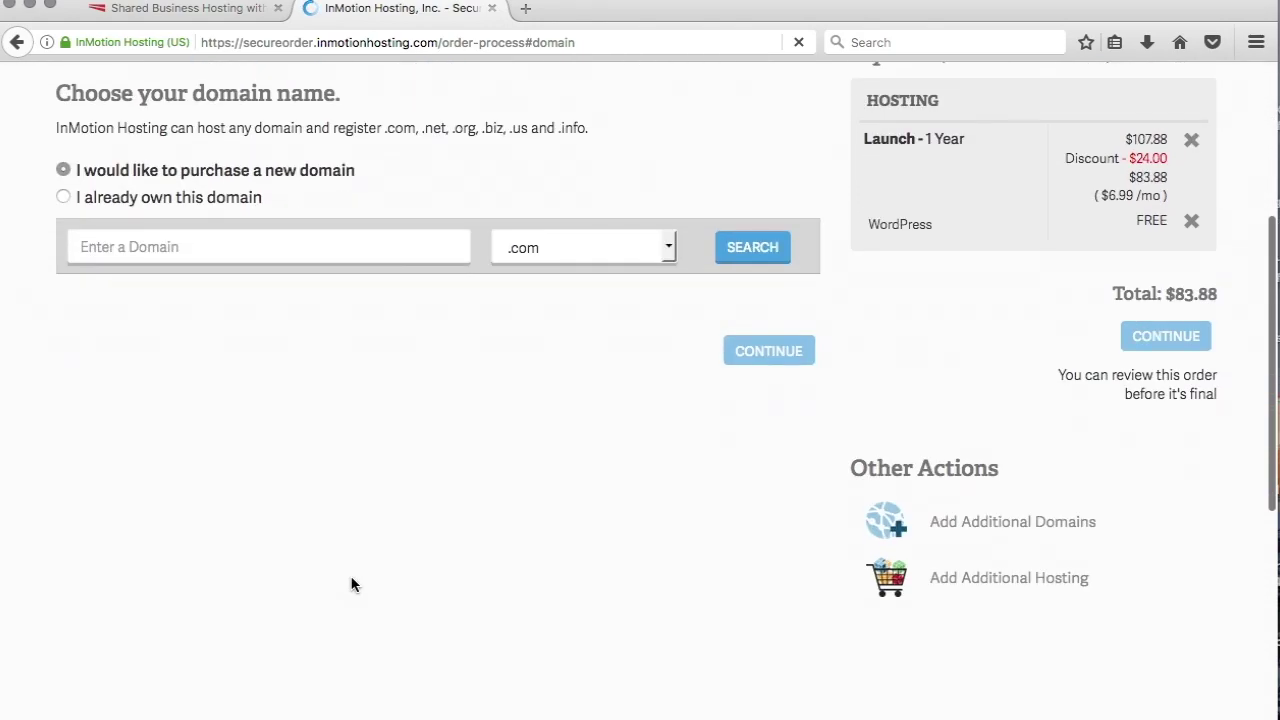
pyautogui.scroll(1, 352, 585)
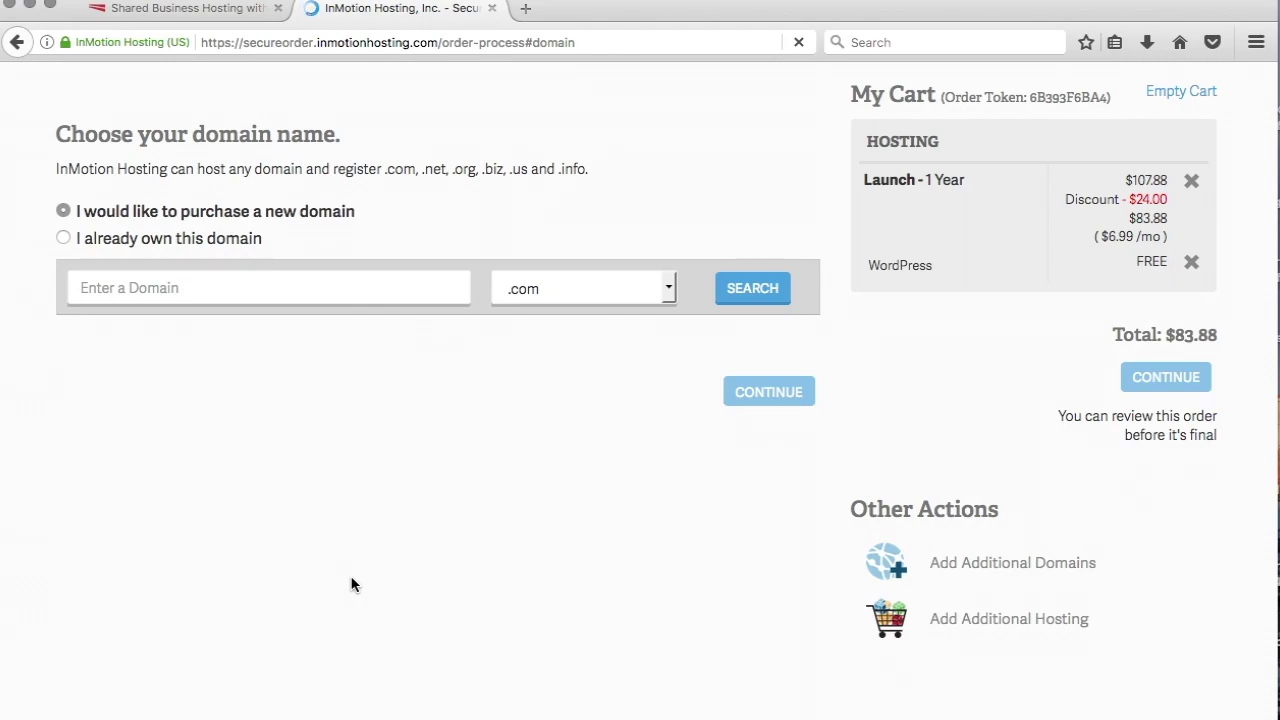
pyautogui.click(315, 282)
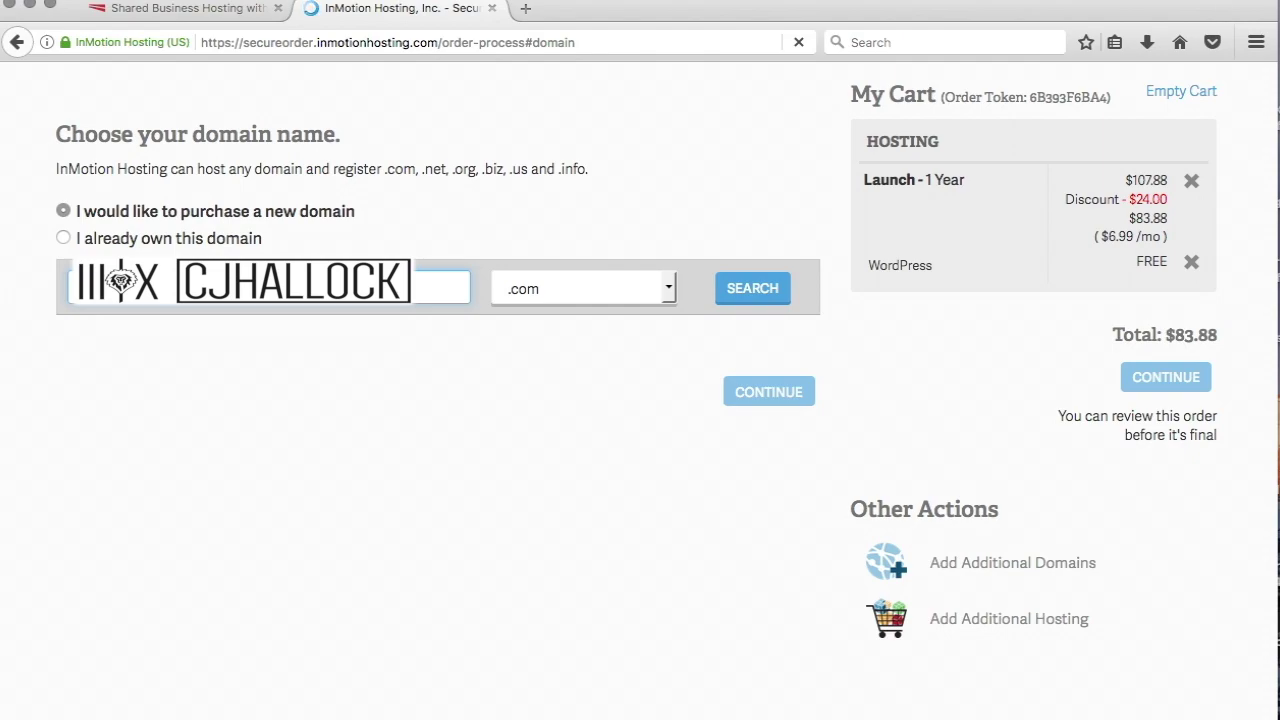
pyautogui.click(745, 295)
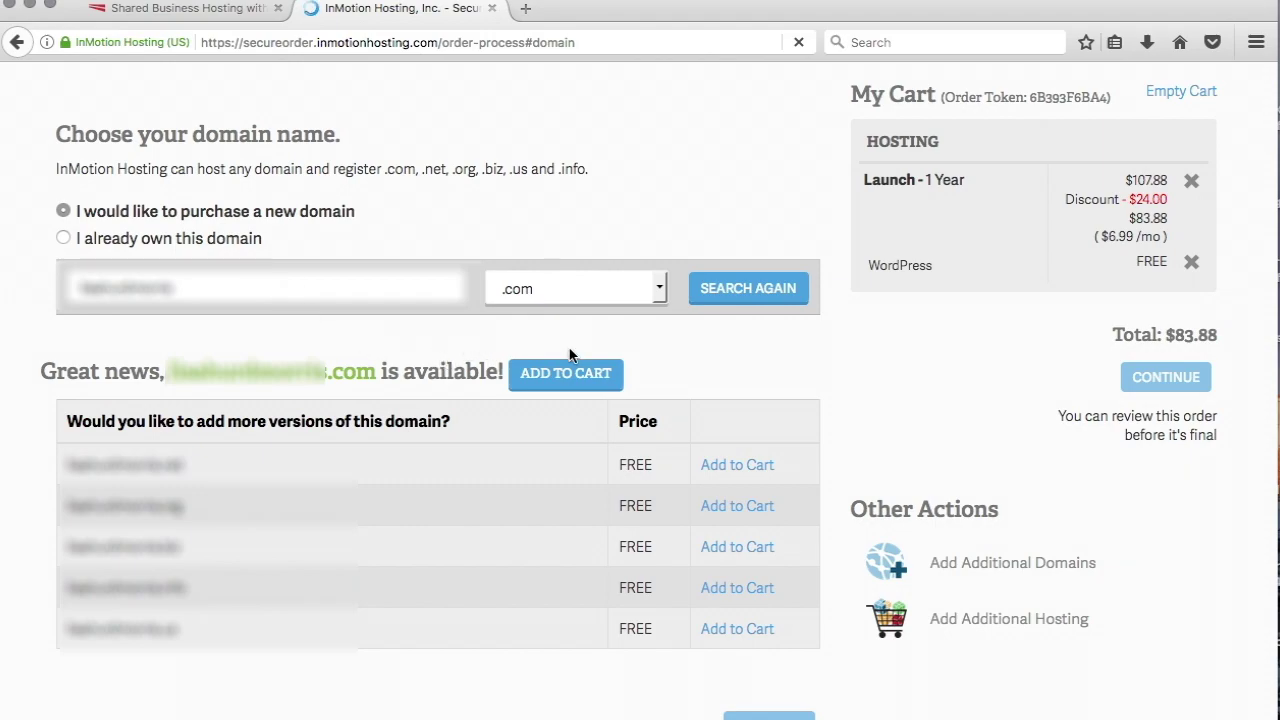
# Add the available domain to the cart ($93.87 total) and continue to domain privacy.
pyautogui.click(566, 374)
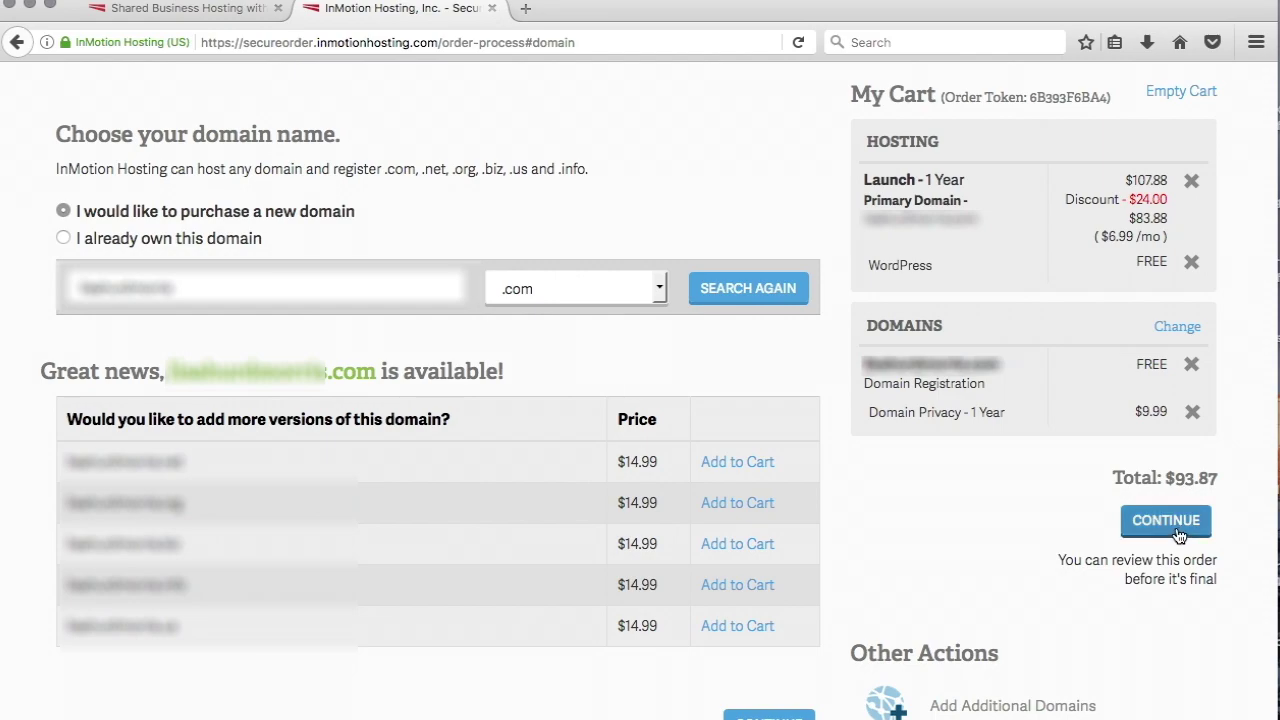
pyautogui.click(1180, 537)
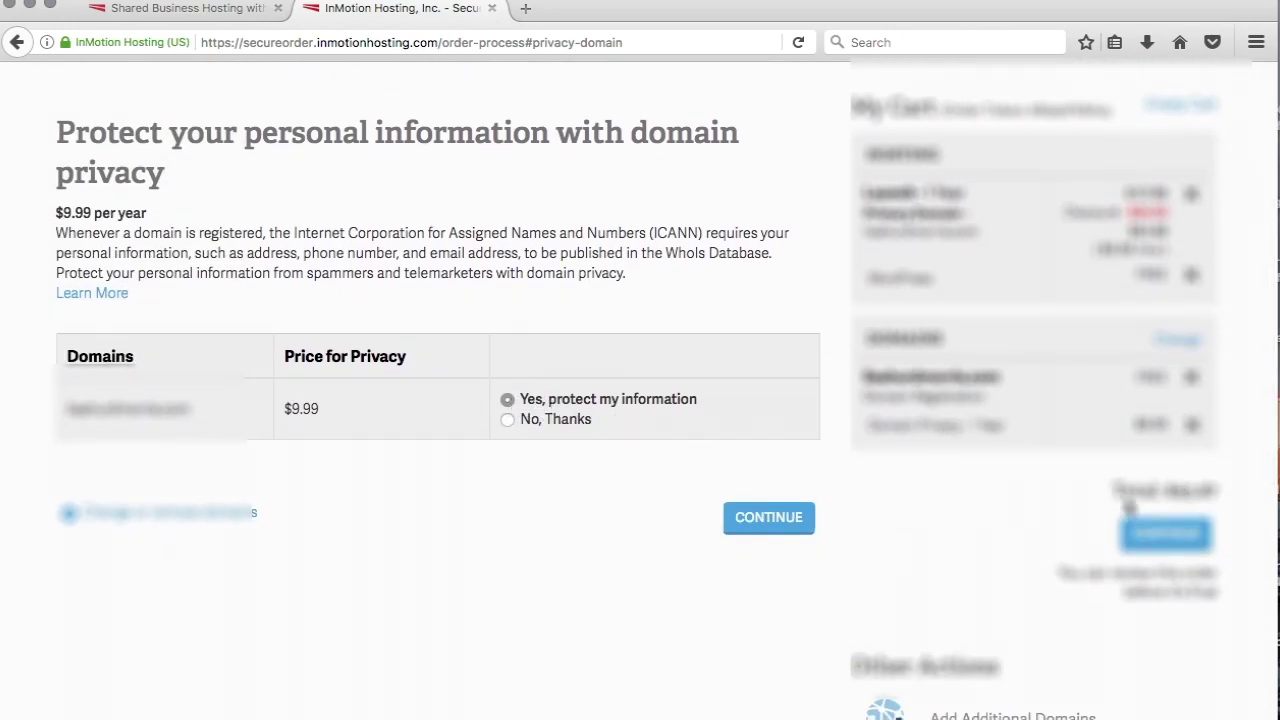
# Keep domain privacy, sign up as a new customer with an e-mail, and start entering the address.
pyautogui.click(1193, 544)
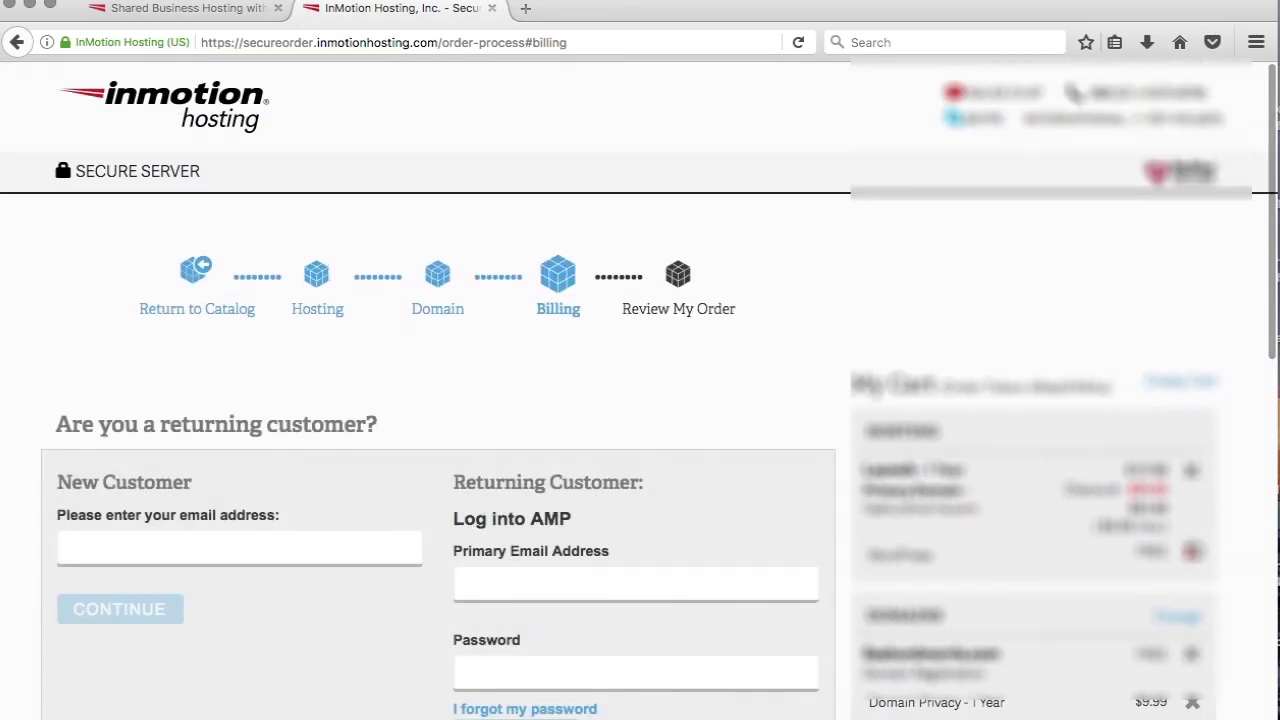
pyautogui.scroll(-3, 940, 369)
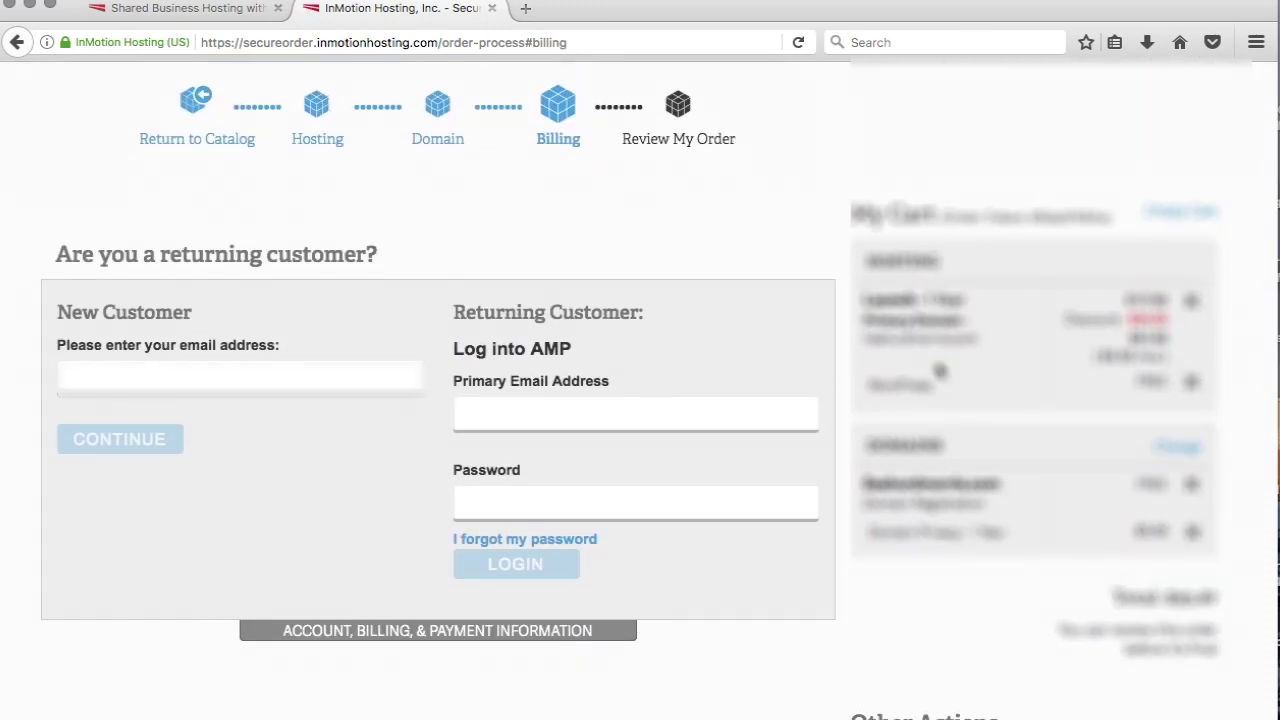
pyautogui.click(231, 382)
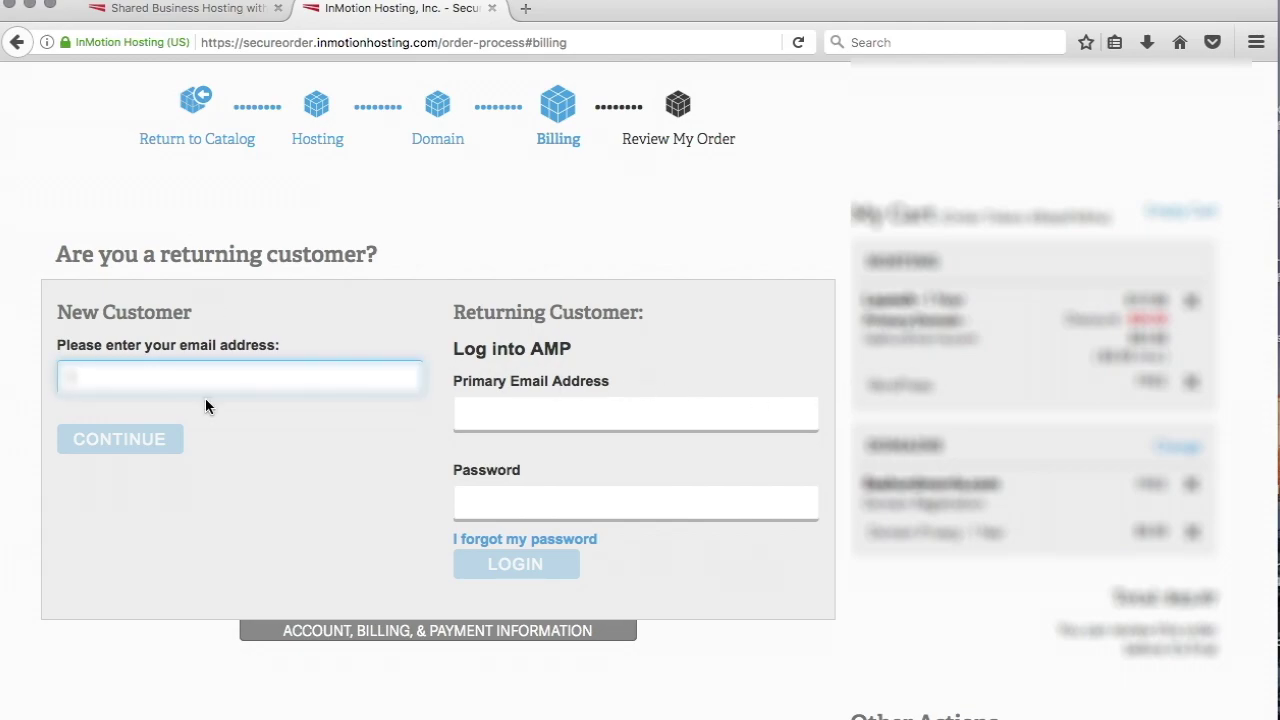
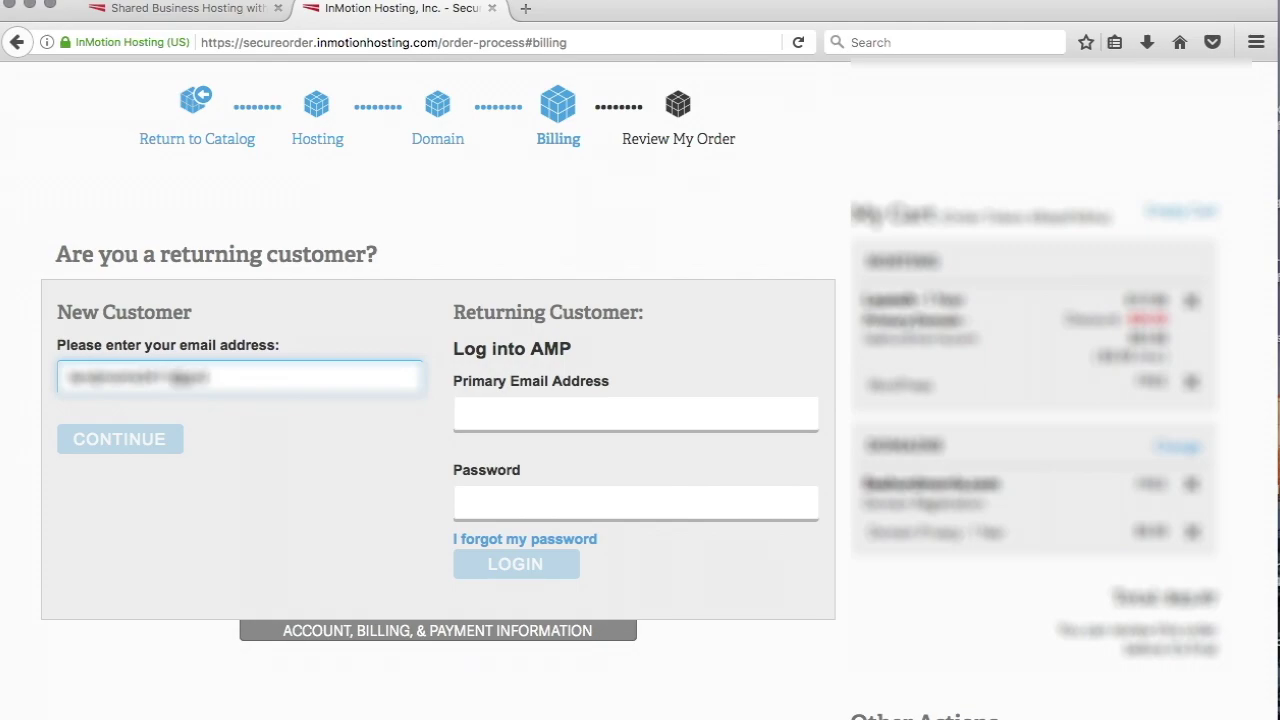
pyautogui.click(116, 443)
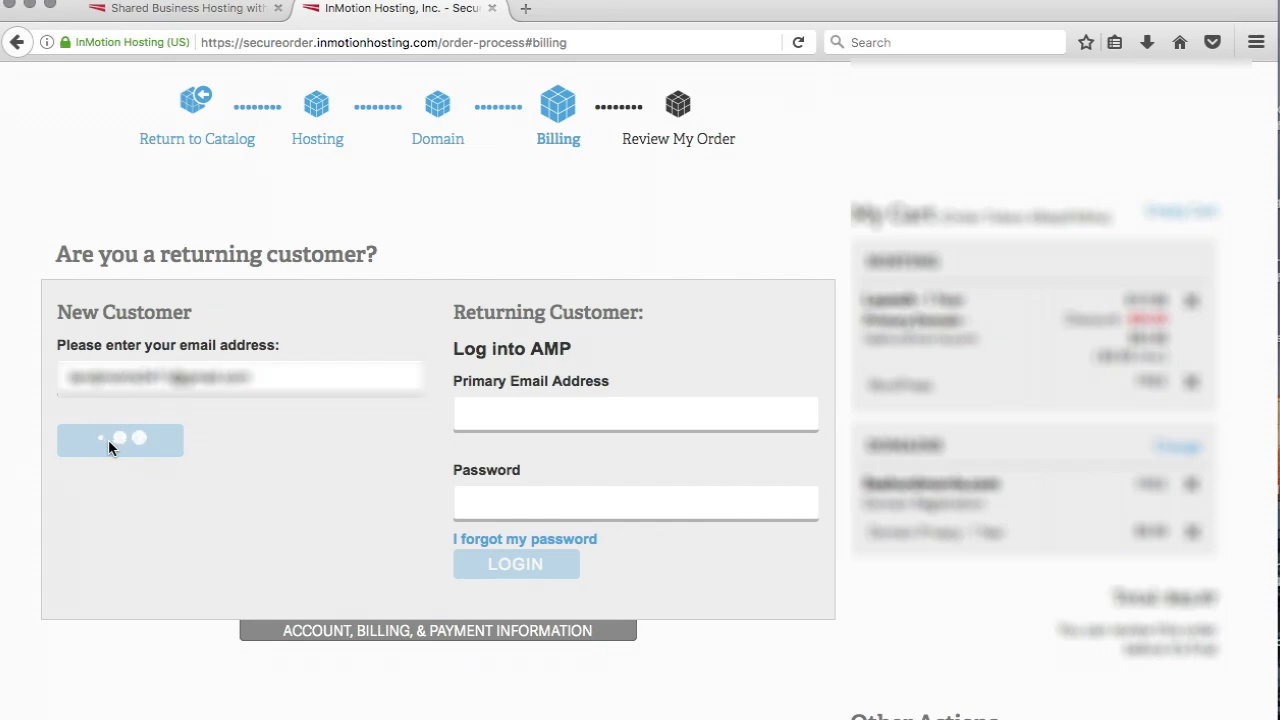
pyautogui.click(340, 286)
pyautogui.write('Jo')
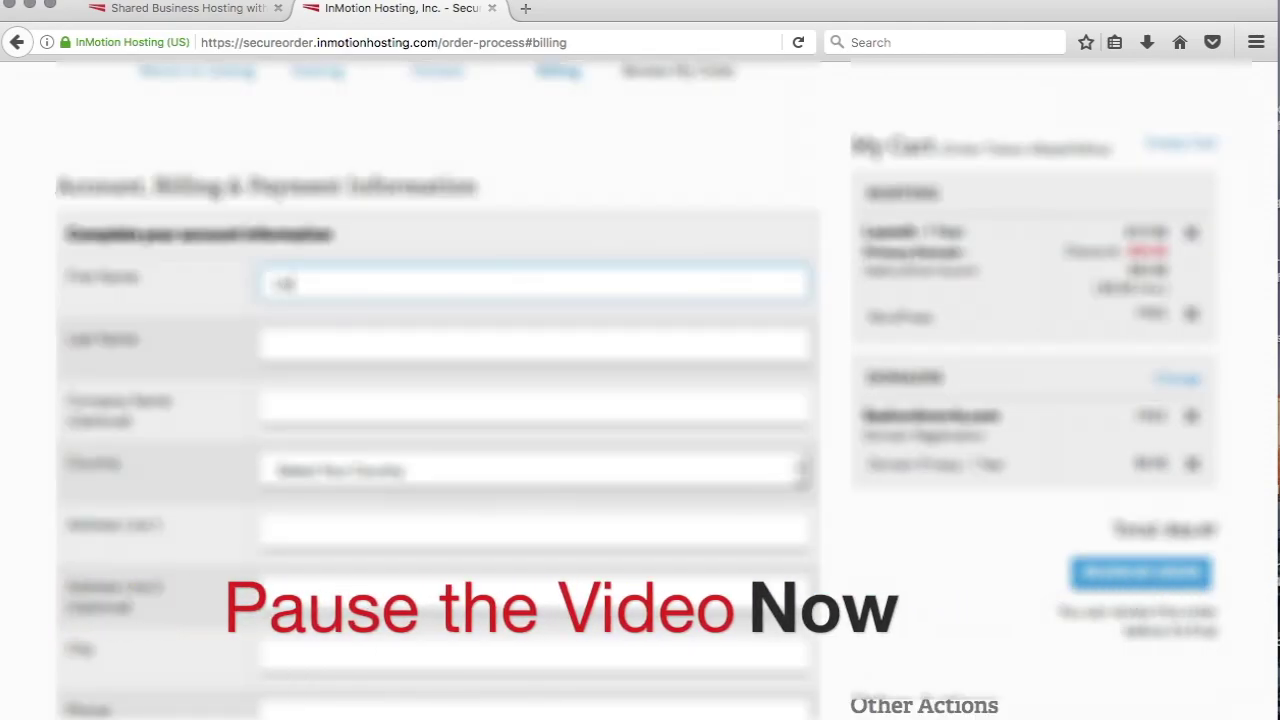
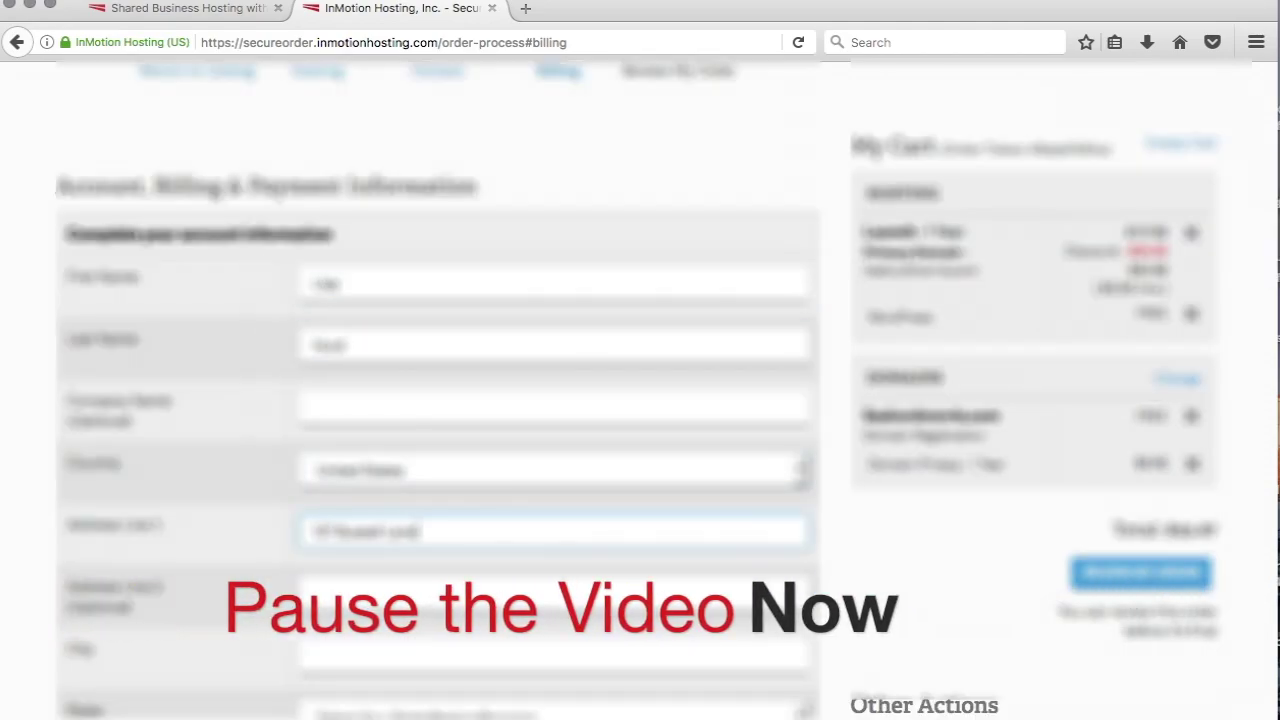
# Fill in the billing city, state, ZIP code and phone number.
pyautogui.press('Tab')
pyautogui.write('Tigard')
pyautogui.press('Tab')
pyautogui.hotkey('alt', 'Down')
pyautogui.press('t')
pyautogui.press('Return')
pyautogui.press('Tab')
pyautogui.write('97223')
pyautogui.press('Tab')
pyautogui.write('5035550123')
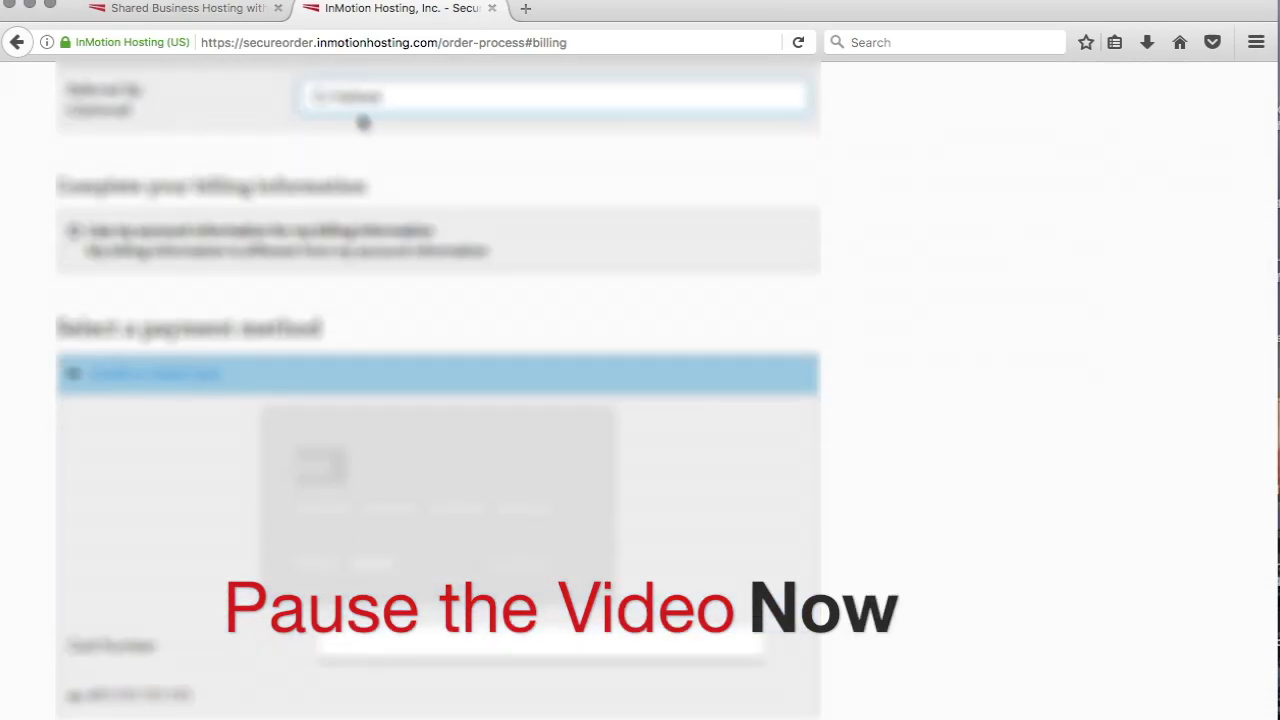
# Enter the credit card number in the payment section.
pyautogui.scroll(-2, 362, 124)
pyautogui.scroll(-3, 686, 174)
pyautogui.click(429, 334)
pyautogui.write('4111111111')
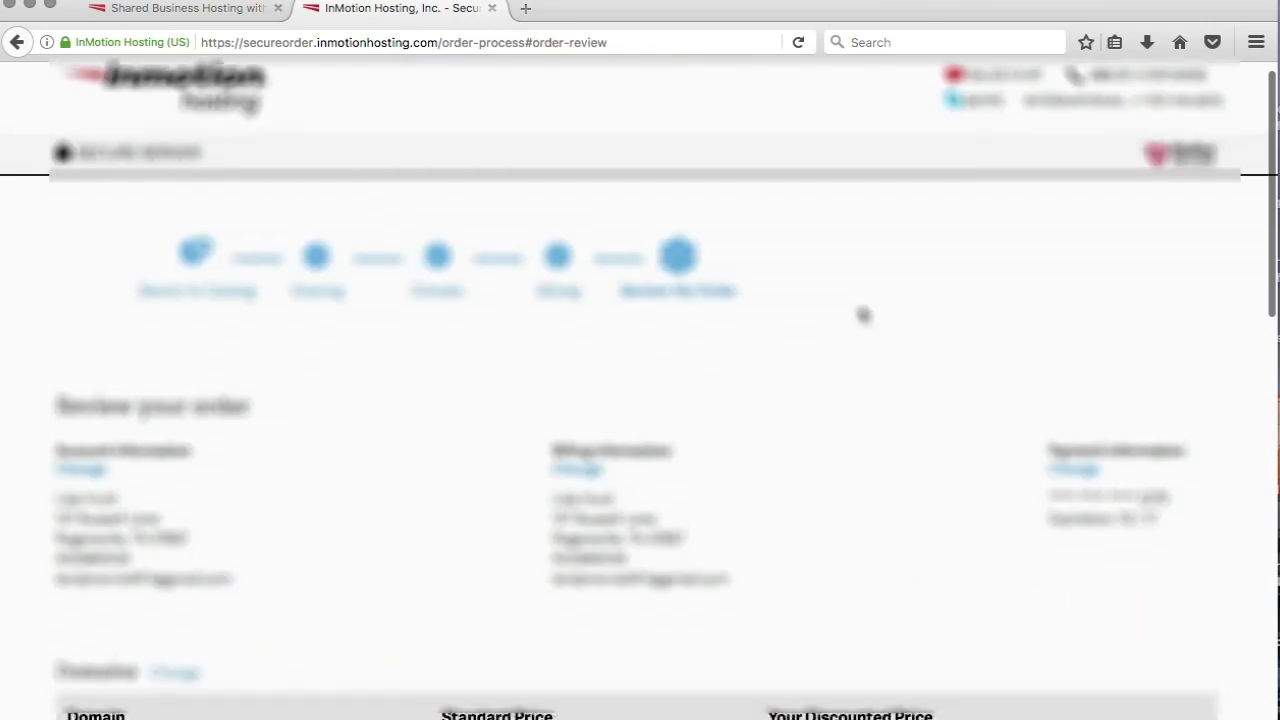
# Accept the terms of service and submit the $93.87 order at checkout.
pyautogui.scroll(-4, 861, 312)
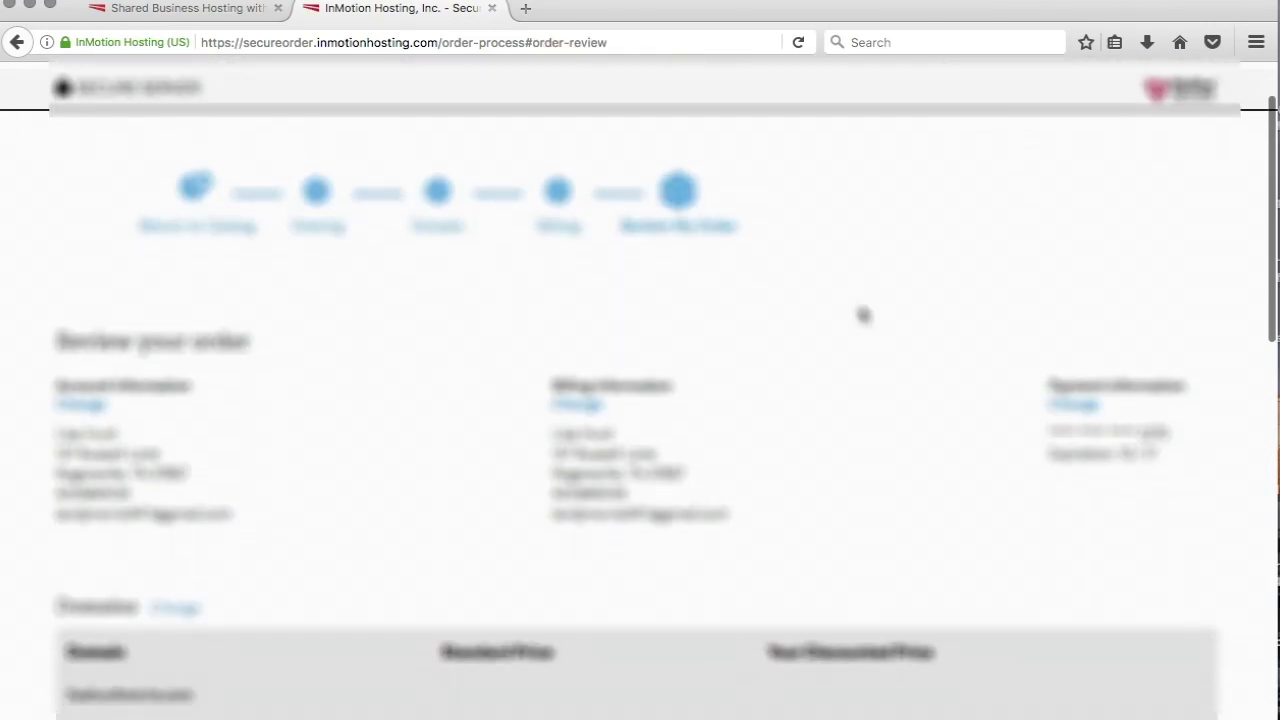
pyautogui.scroll(-4, 863, 314)
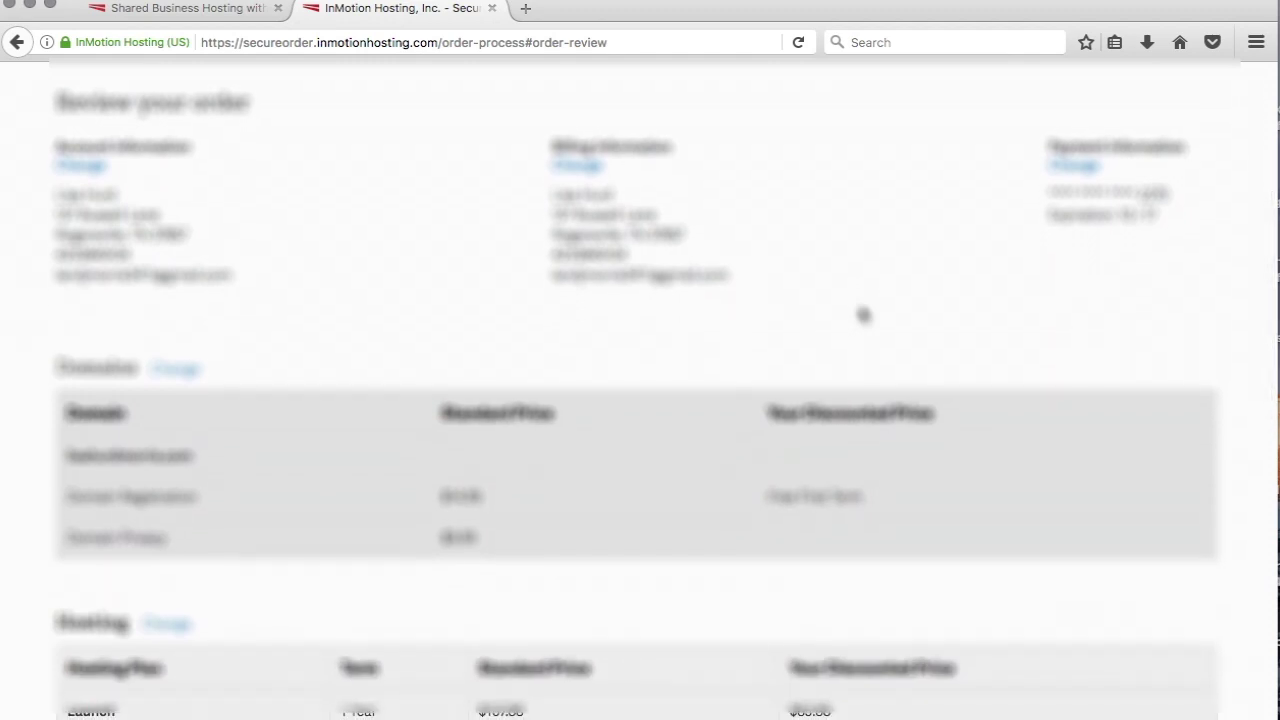
pyautogui.scroll(-4, 863, 315)
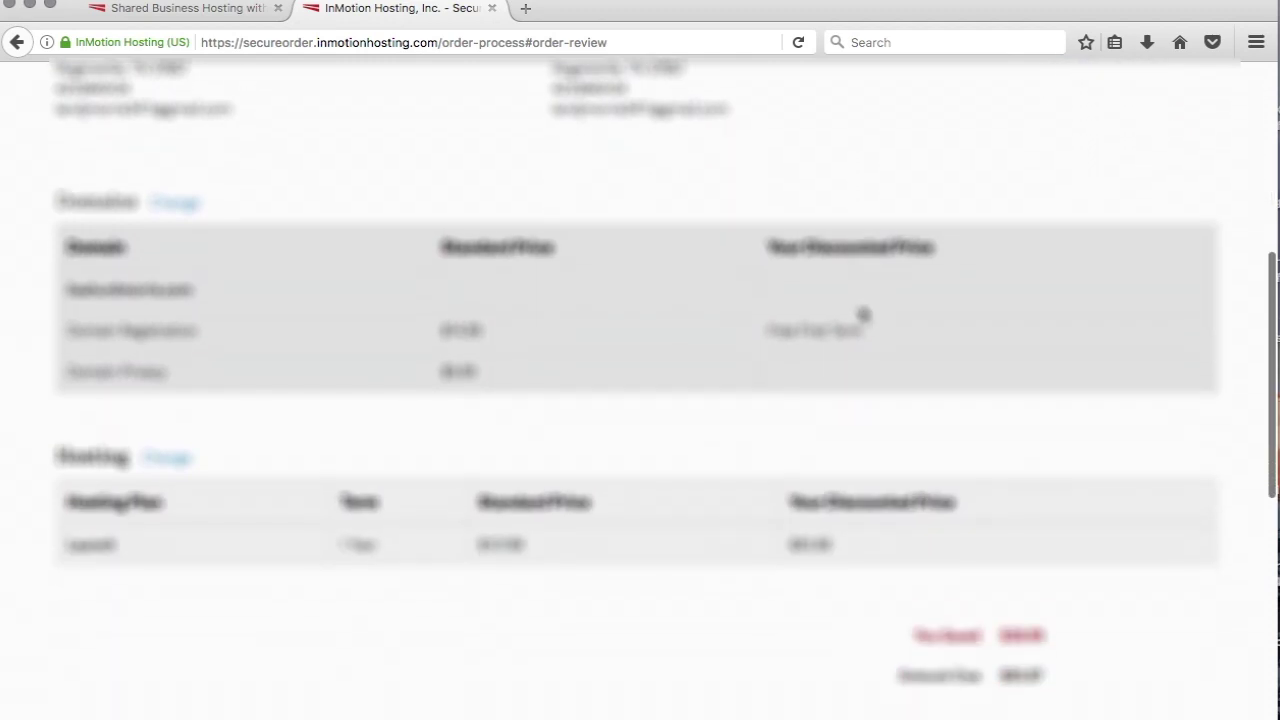
pyautogui.scroll(-7, 863, 315)
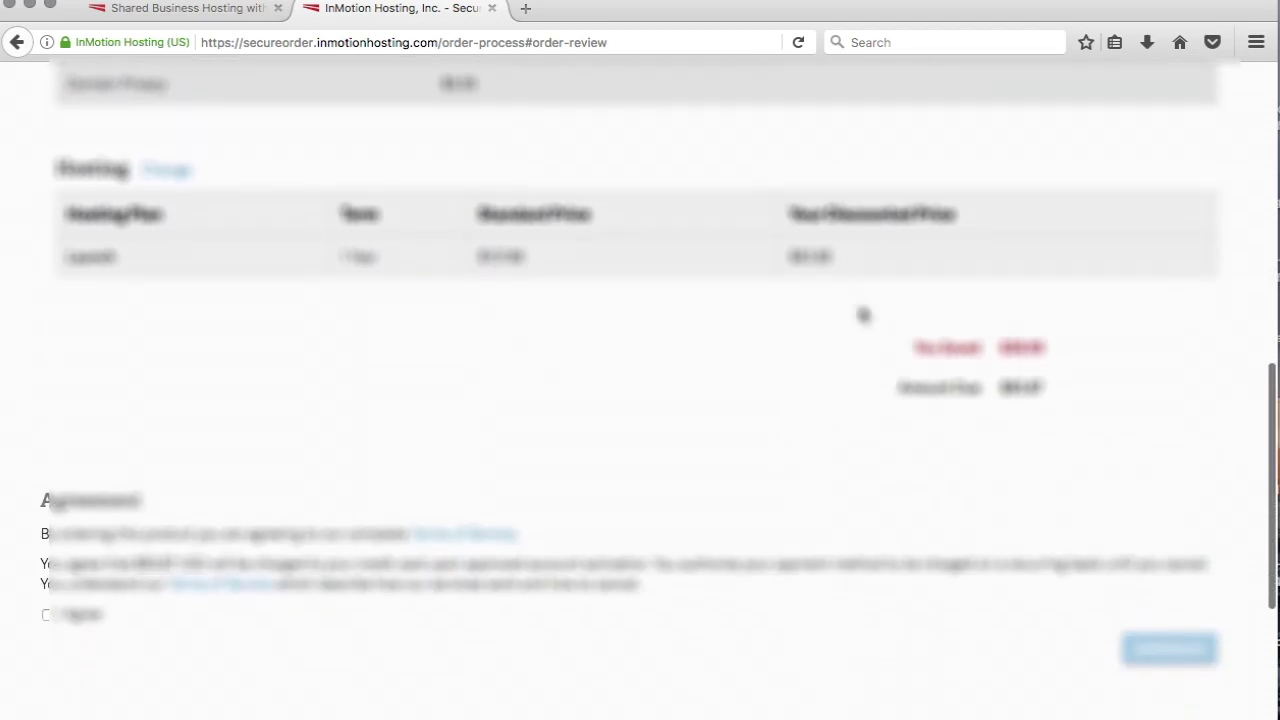
pyautogui.scroll(-3, 863, 315)
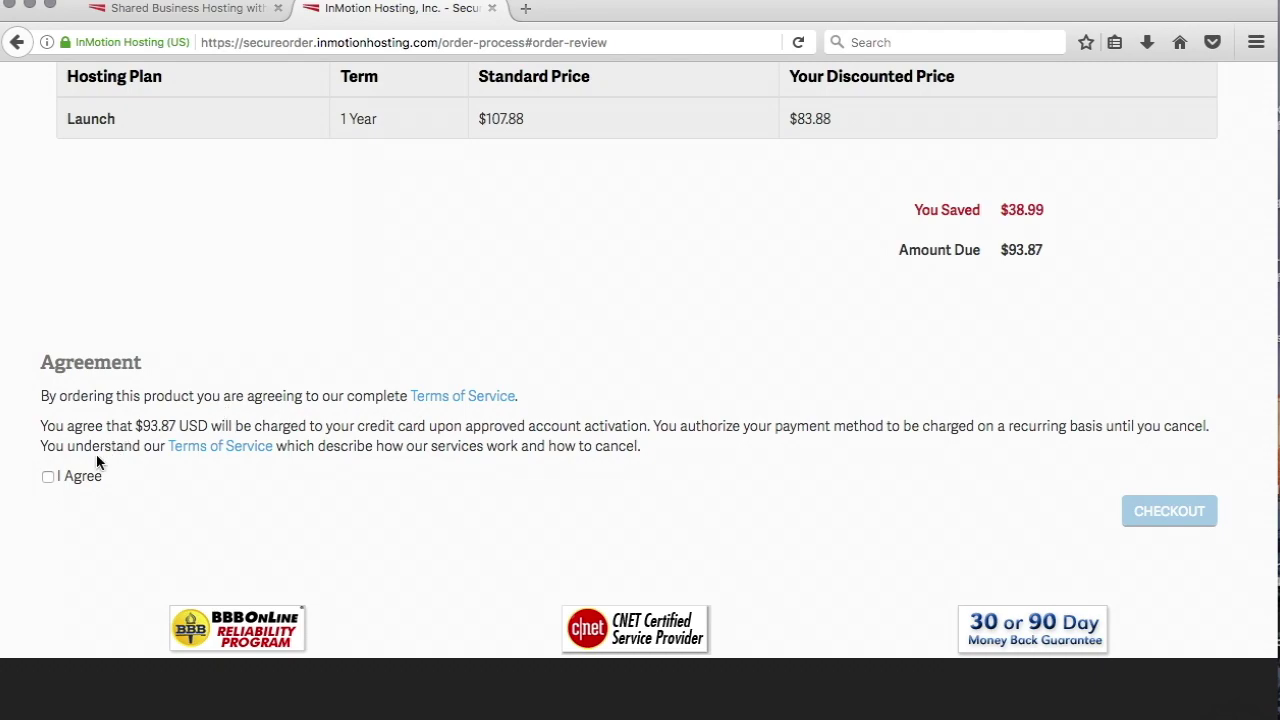
pyautogui.click(48, 479)
pyautogui.click(1172, 513)
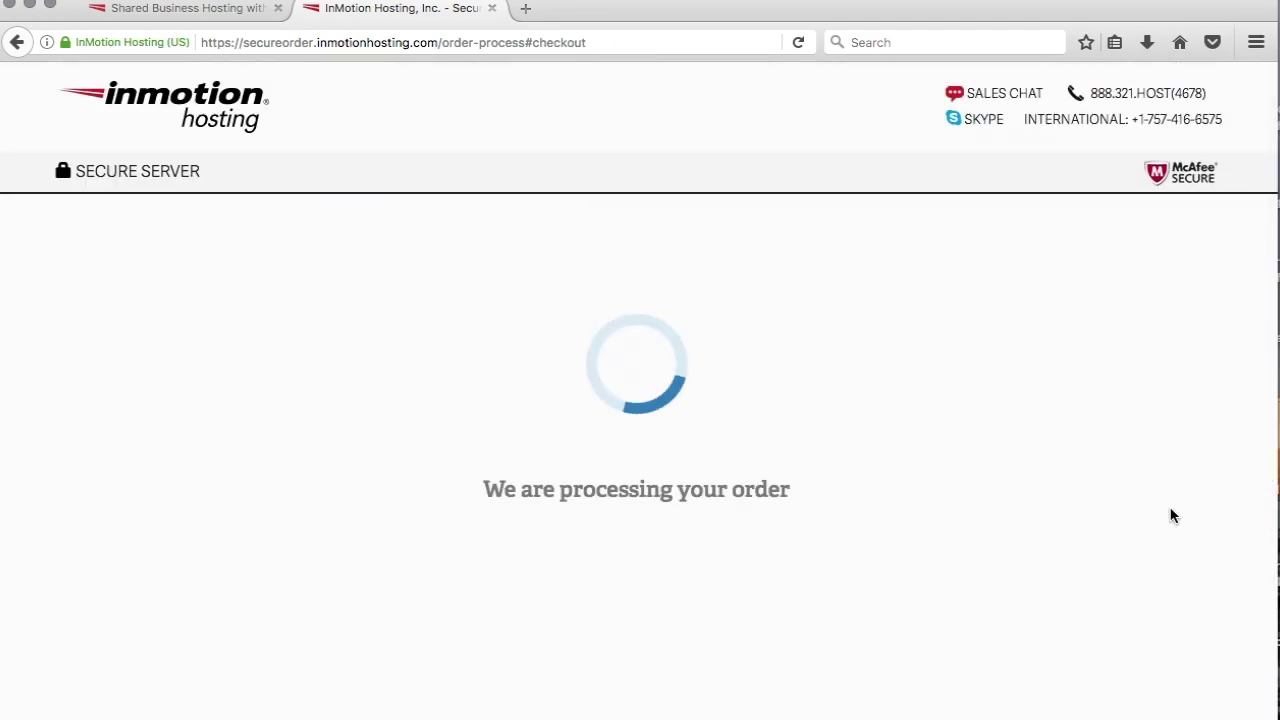